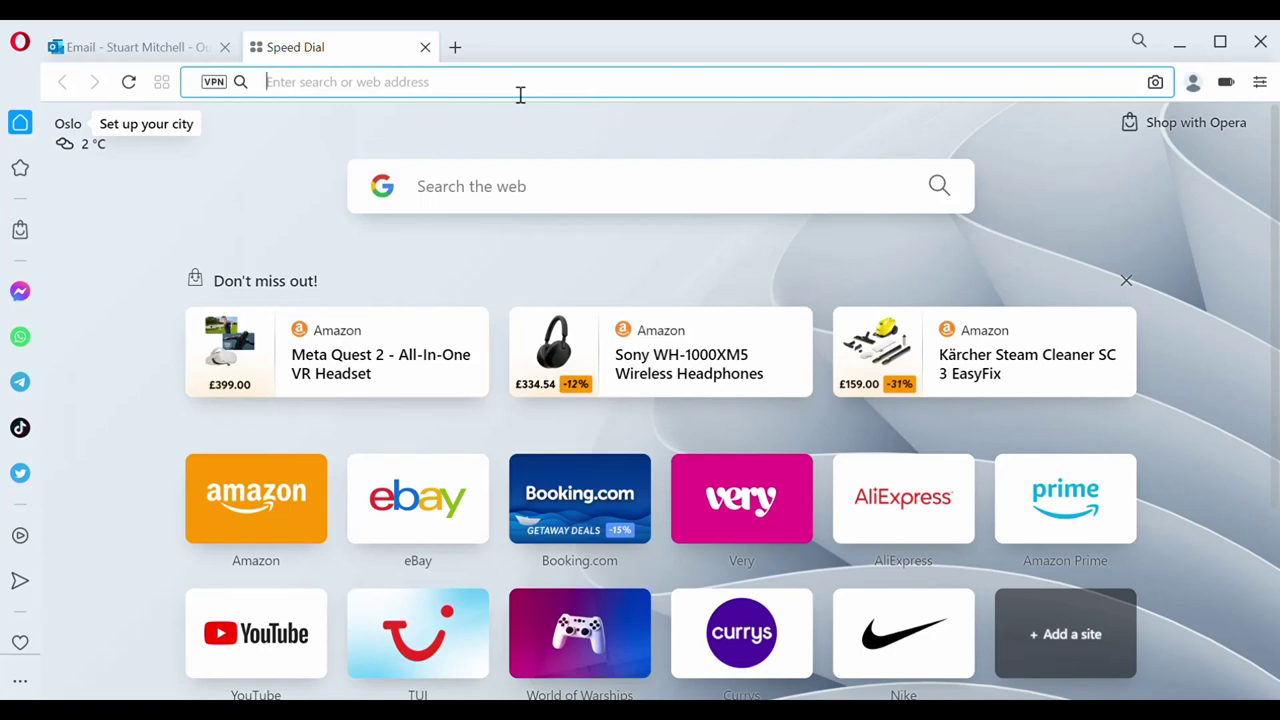
Step: Load framevr.io/wcit in Opera to bring up the WCIT Frame join screen
type("framevr.io/wcit")
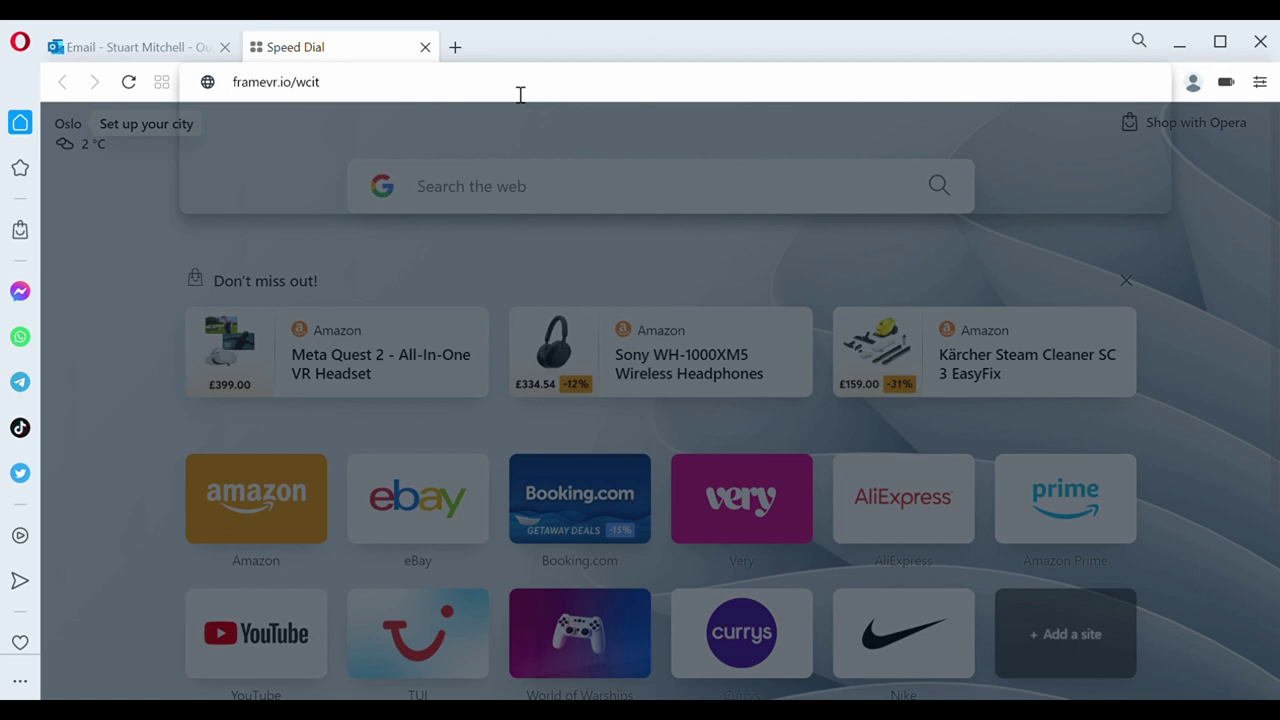
key("Return")
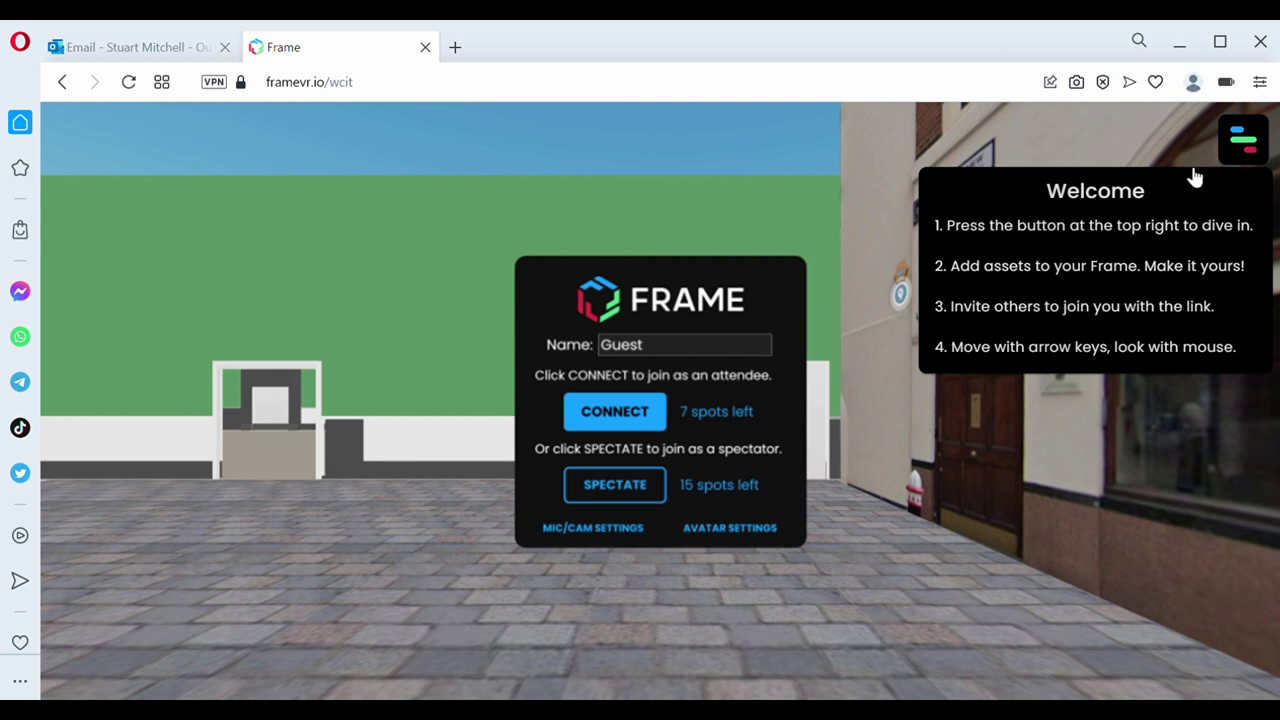
Step: Replace the default 'Guest' join name with 'Stuart'
left_click(672, 350)
key("BackSpace")
key("BackSpace")
key("BackSpace")
key("BackSpace")
key("BackSpace")
type("Stuart")
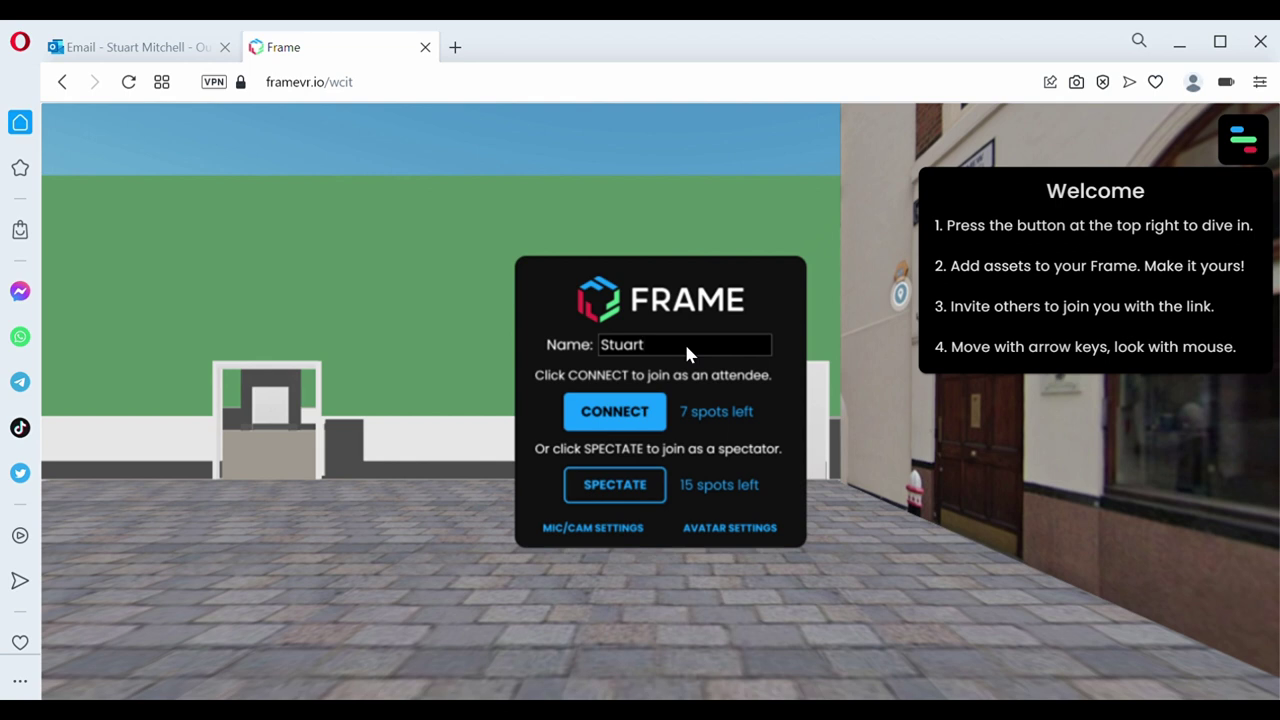
Step: Open the avatar settings and dismiss the Quick Settings side panel
left_click(731, 530)
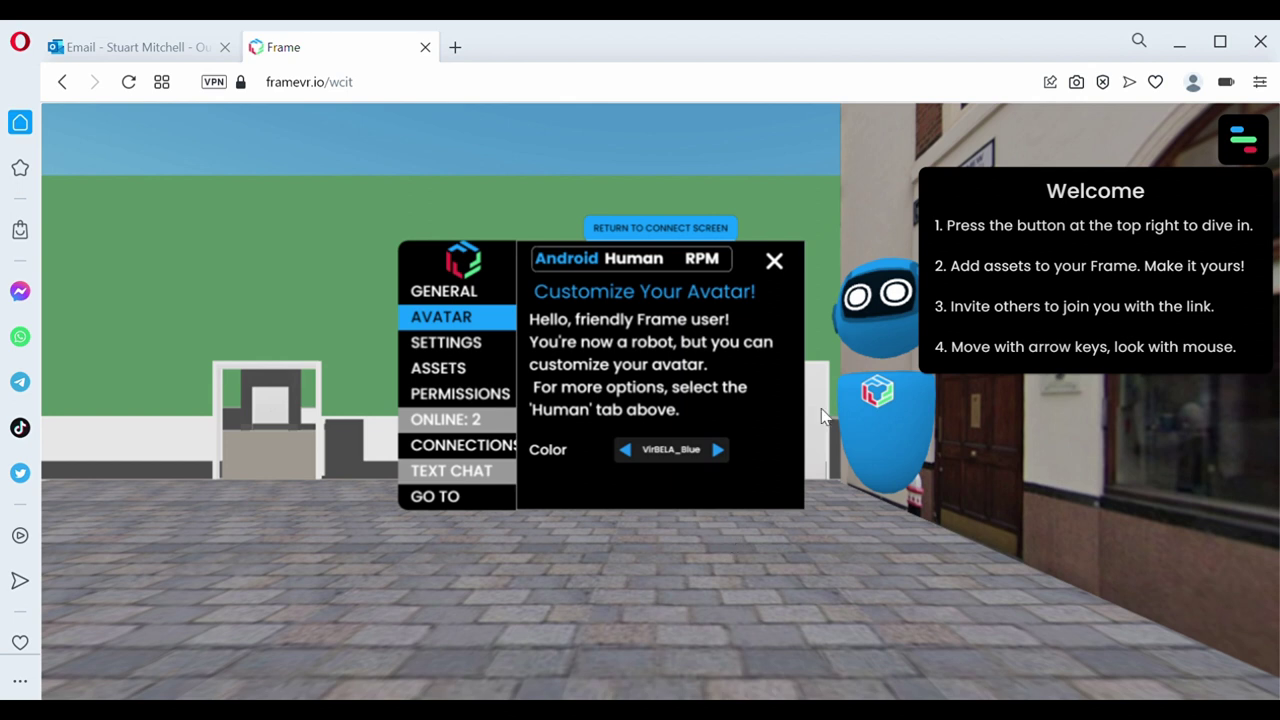
left_click(1243, 145)
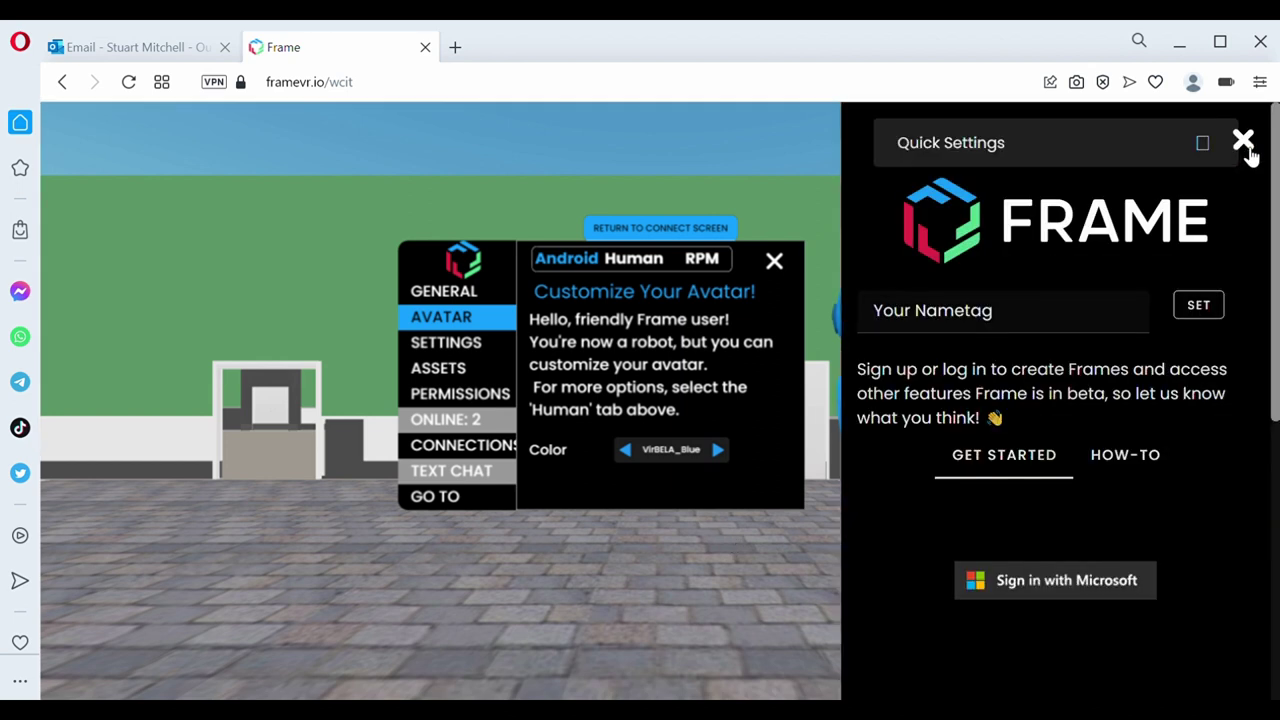
left_click(1244, 143)
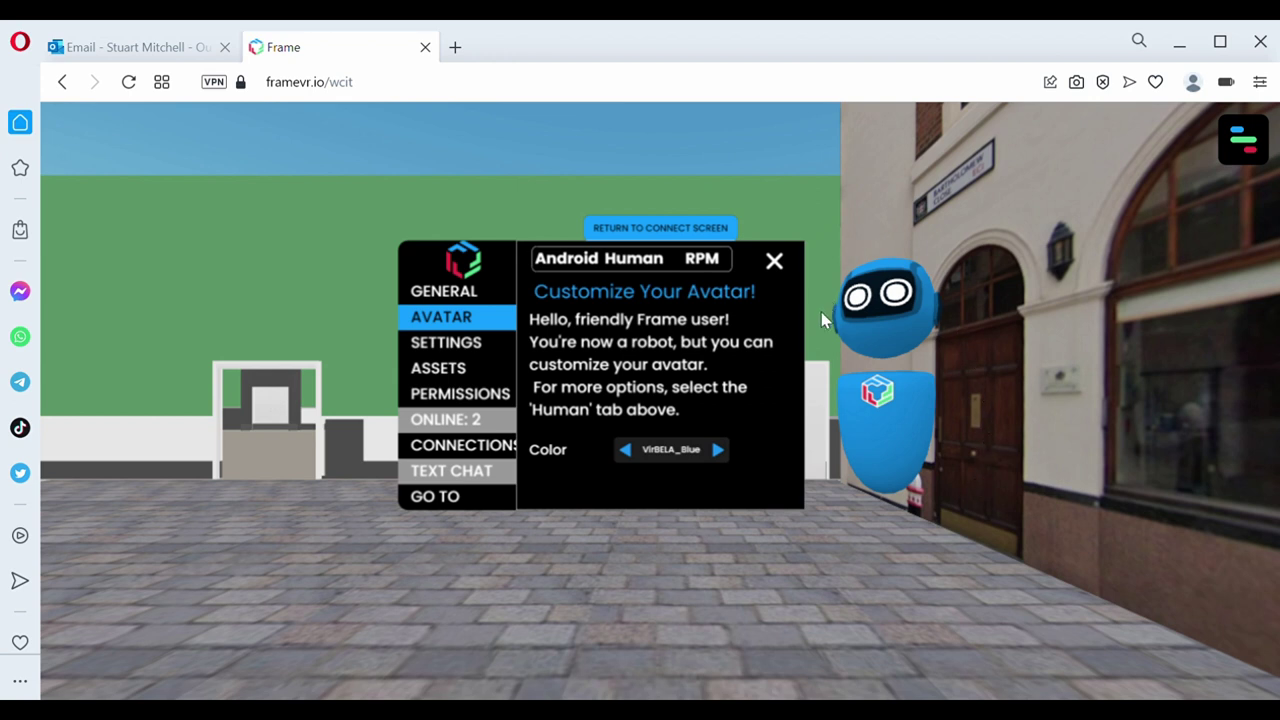
Step: Cycle the robot avatar's colour through orange and yellow-orange, settling back on red
left_click(718, 450)
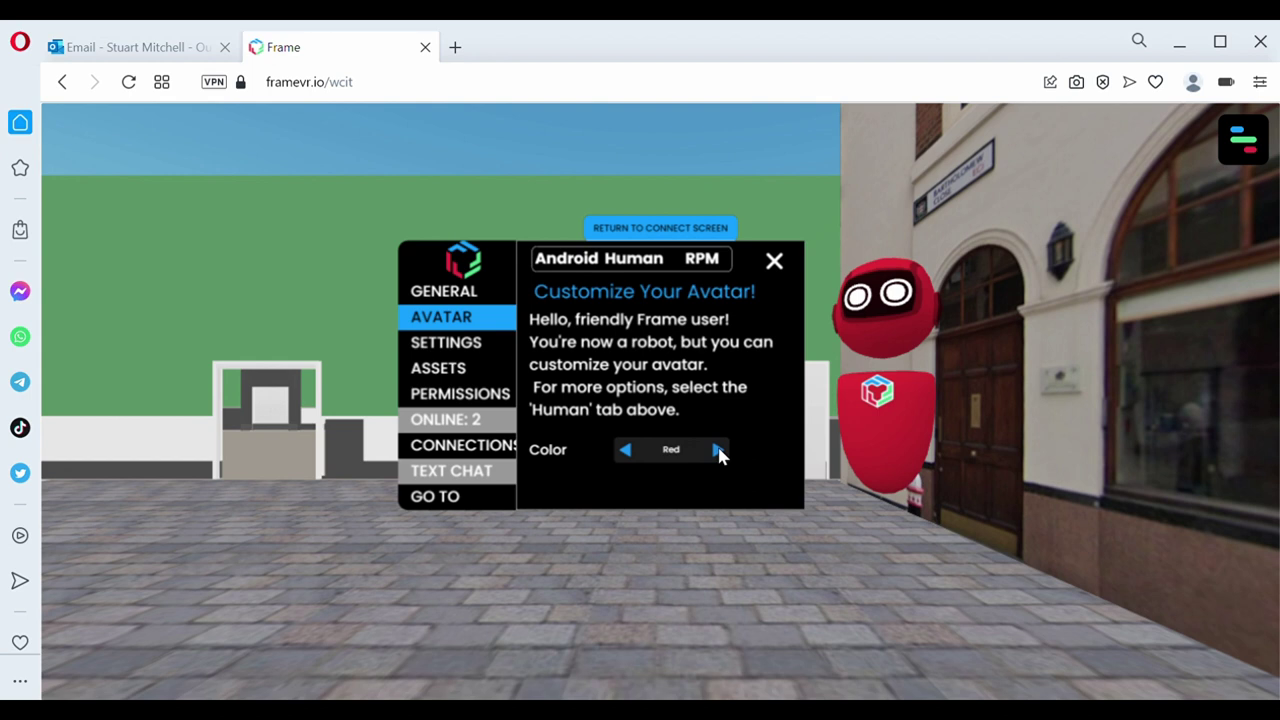
left_click(718, 450)
left_click(720, 452)
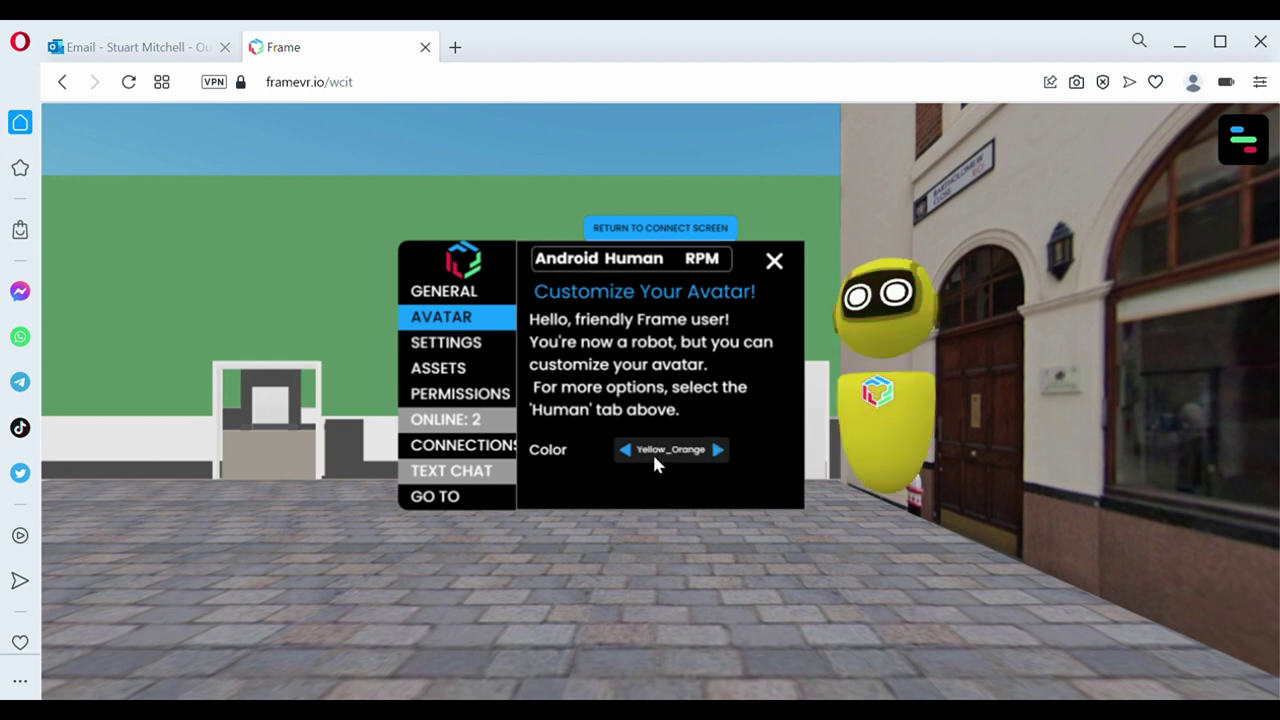
left_click(624, 451)
left_click(624, 451)
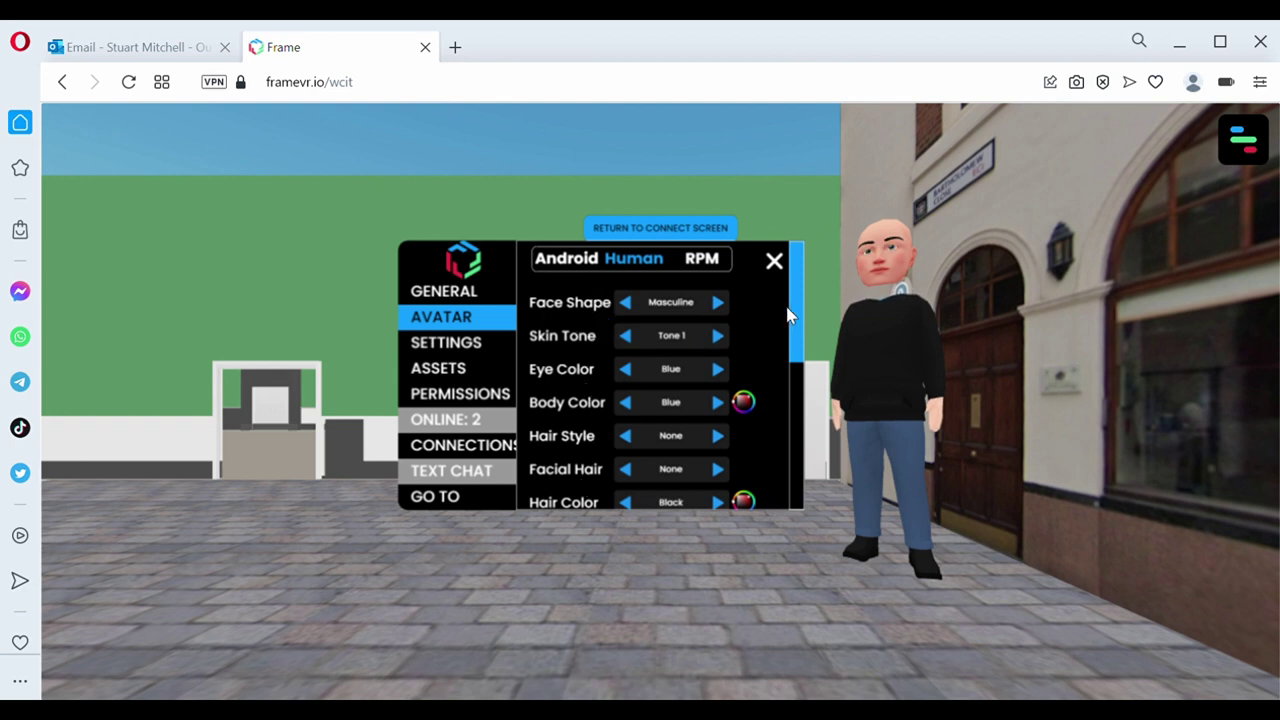
Step: Give the human avatar a Feminine face, Crew hair and a mustache, then view Ready Player Me
mouse_move(794, 328)
left_mouse_down()
mouse_move(793, 407)
mouse_move(793, 267)
left_mouse_up()
left_click(717, 303)
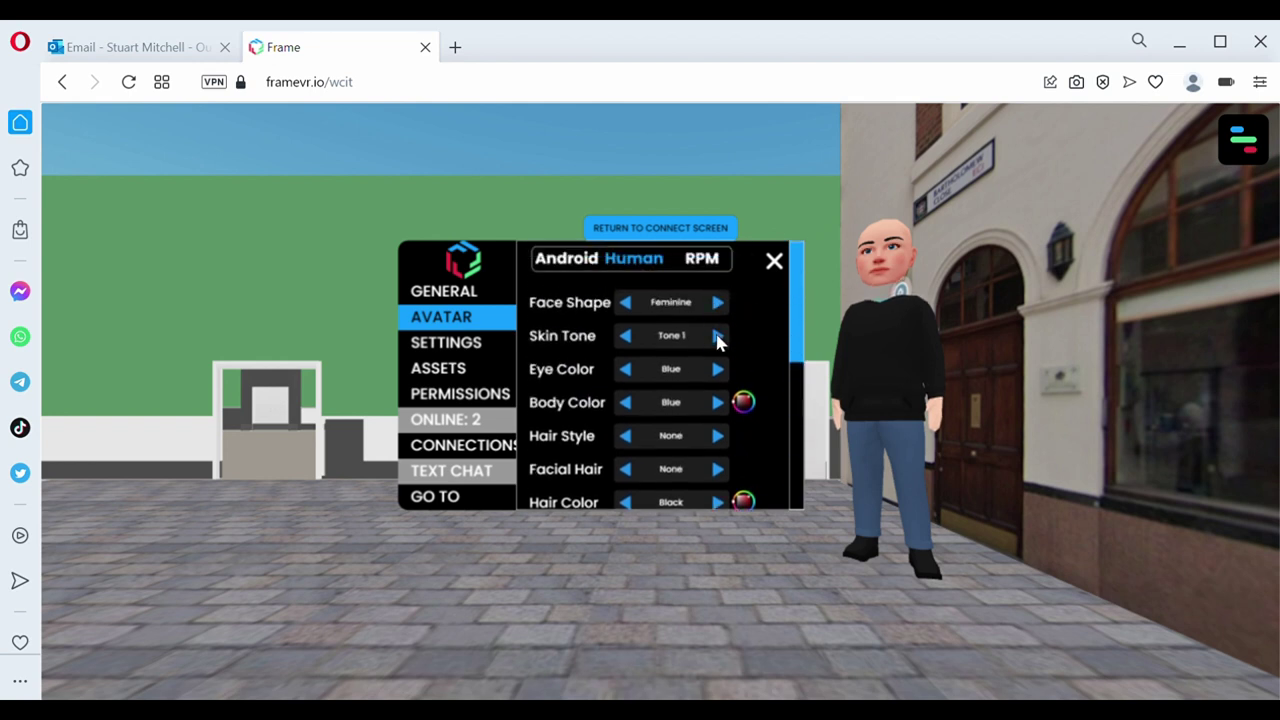
left_click(717, 438)
left_click(717, 438)
left_click(626, 438)
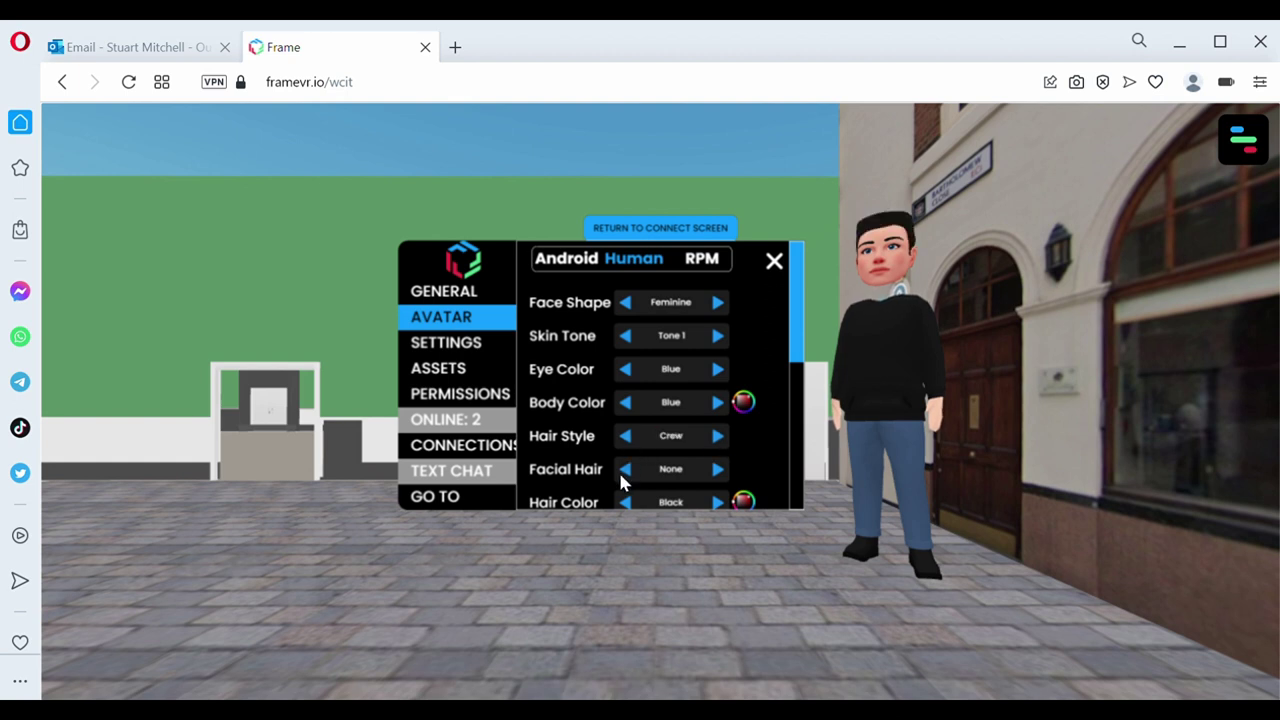
left_click(719, 469)
mouse_move(796, 311)
left_mouse_down()
mouse_move(803, 406)
mouse_move(820, 257)
left_mouse_up()
left_click(705, 260)
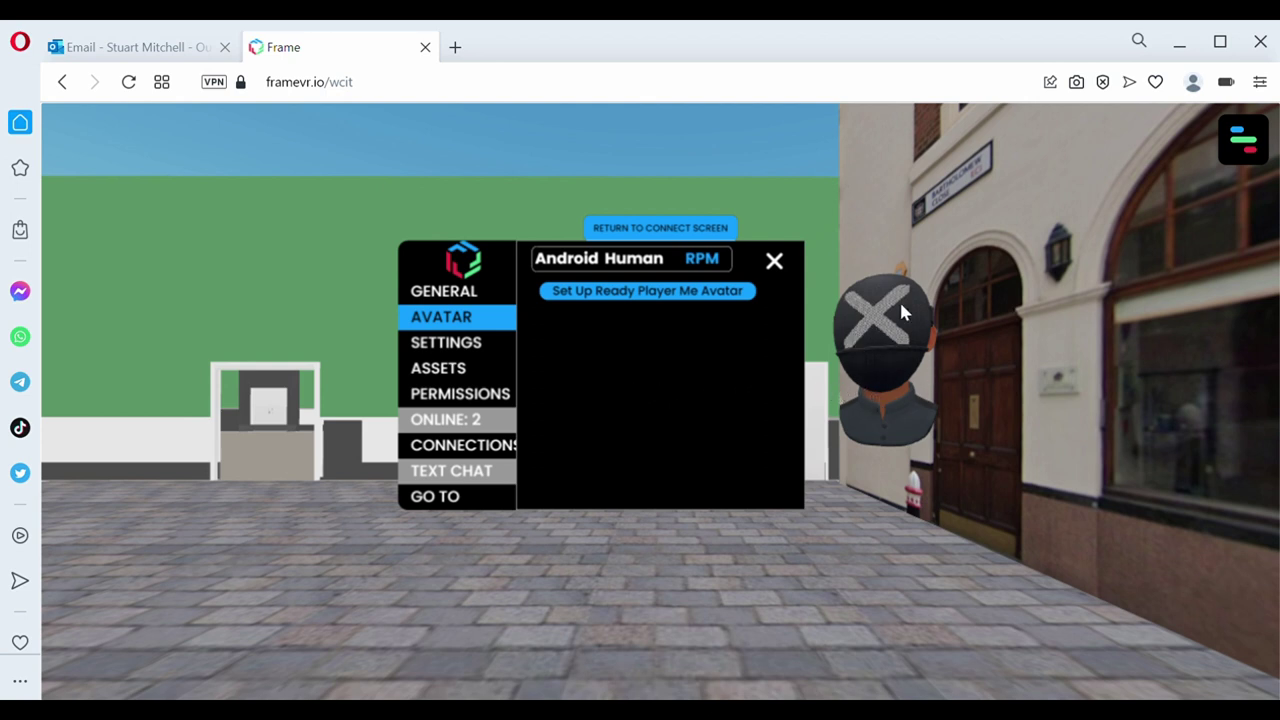
Step: Return to the Human avatar options, scroll the list, and close the avatar panel
left_click(641, 260)
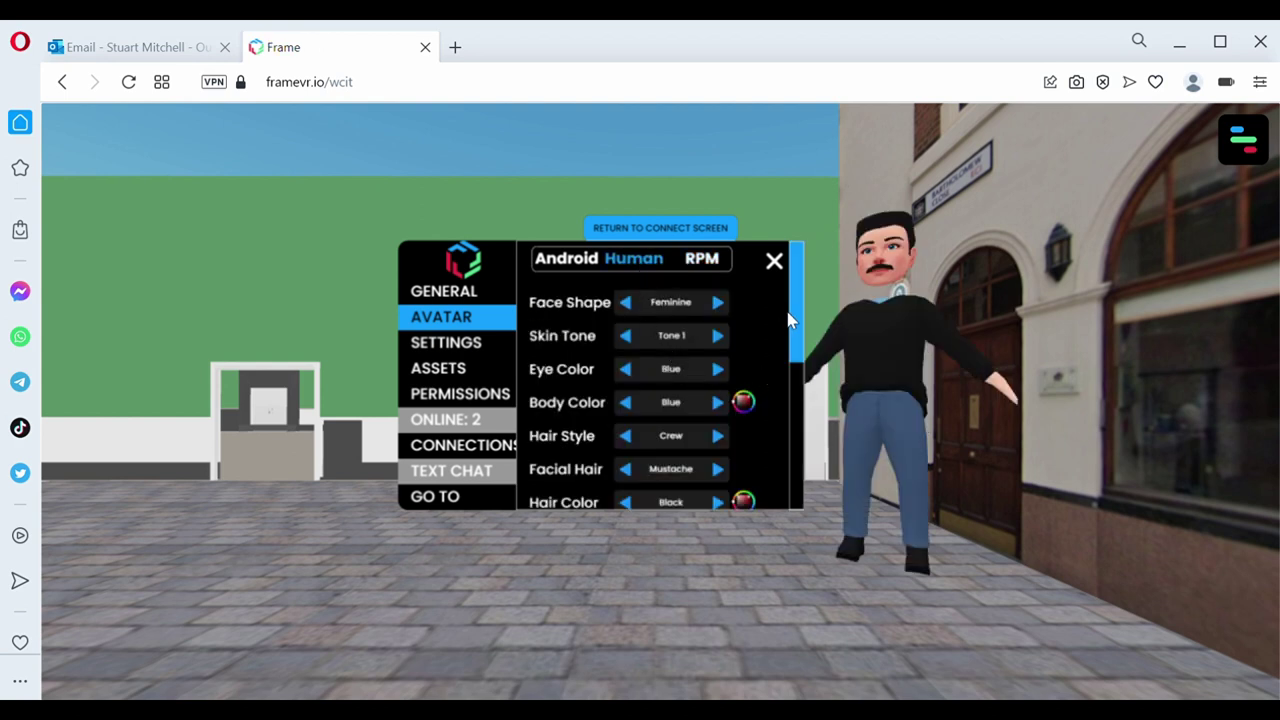
mouse_move(793, 310)
left_mouse_down()
mouse_move(806, 396)
mouse_move(793, 452)
left_mouse_up()
scroll(640, 313, "up", 3)
scroll(640, 313, "up", 2)
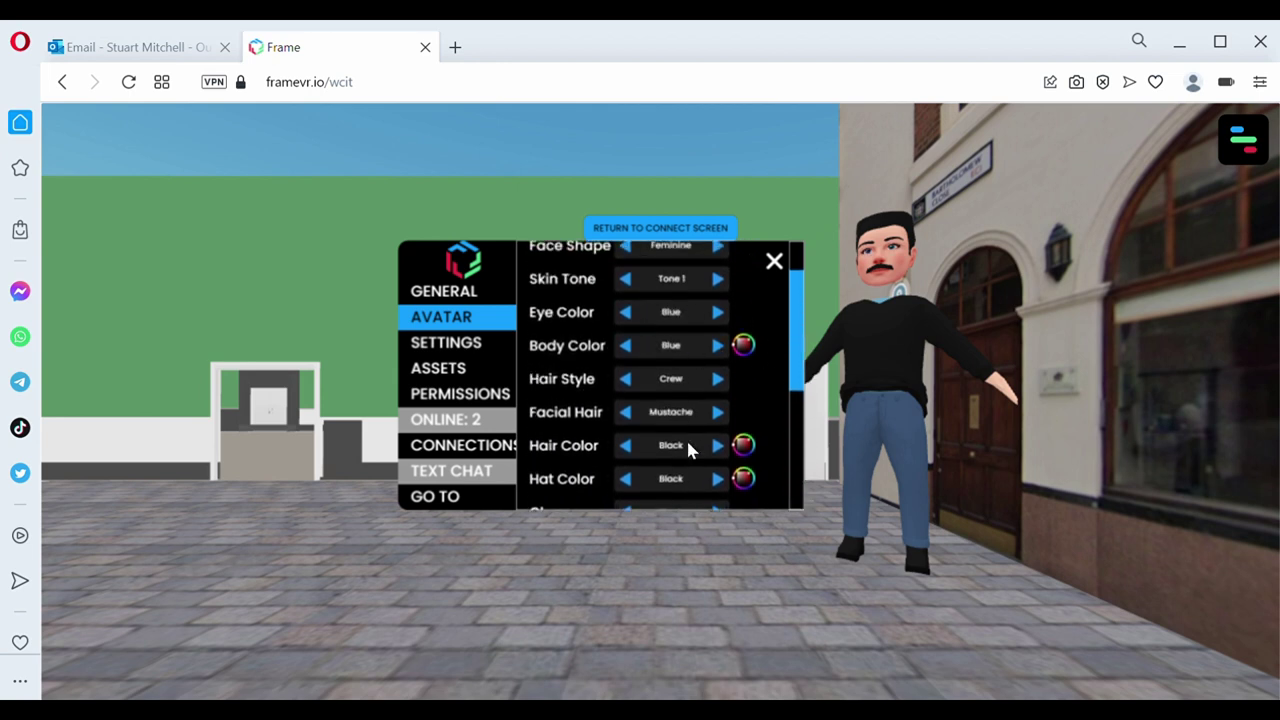
left_click(774, 263)
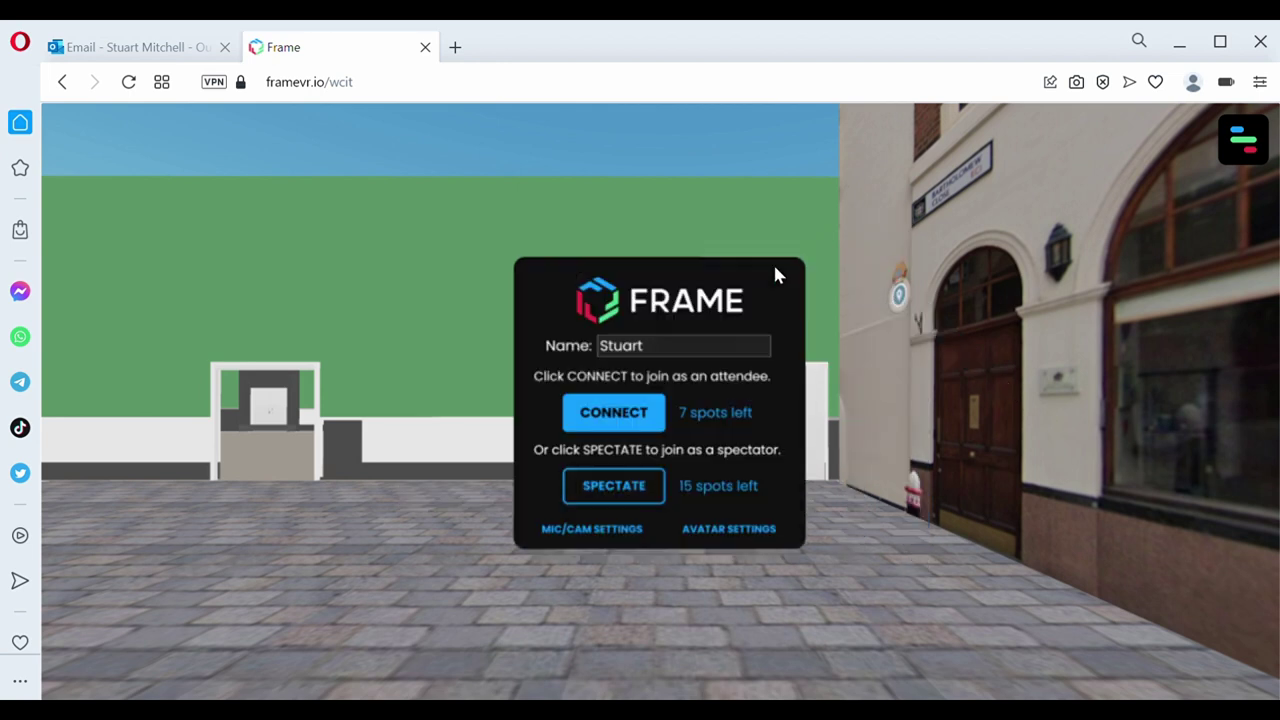
left_click(1254, 148)
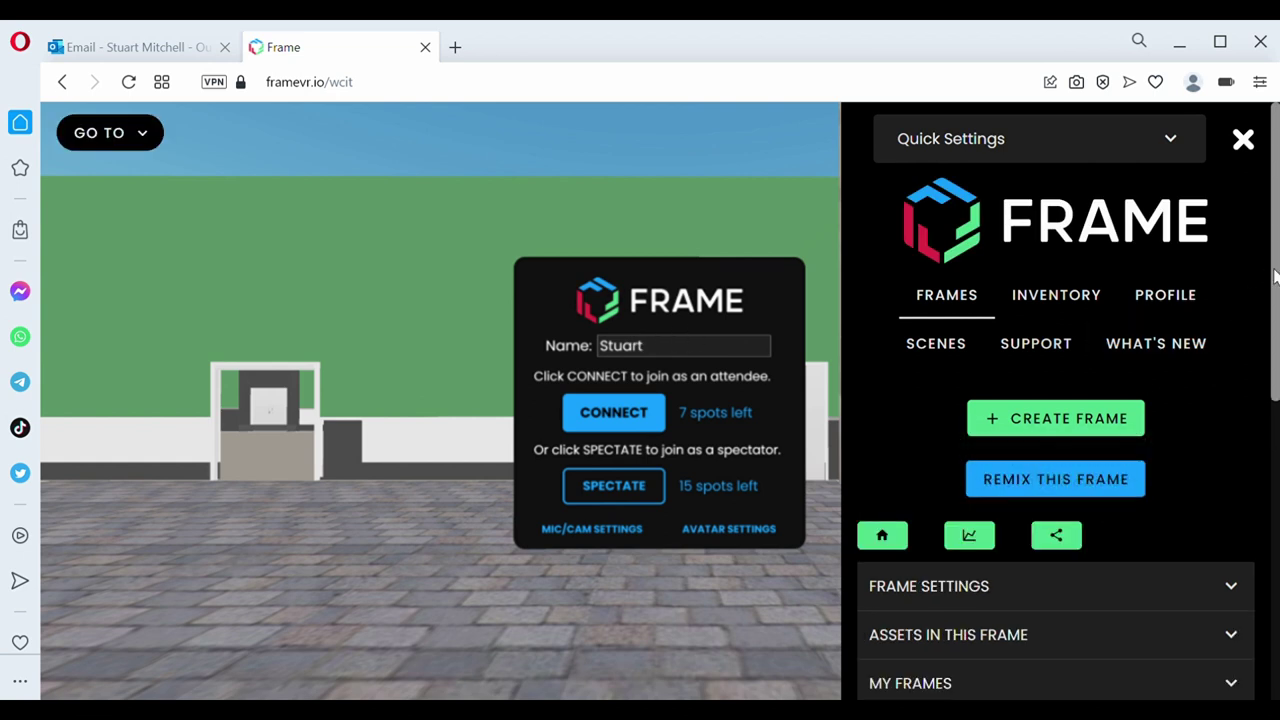
left_click_drag(1272, 277, 1277, 548)
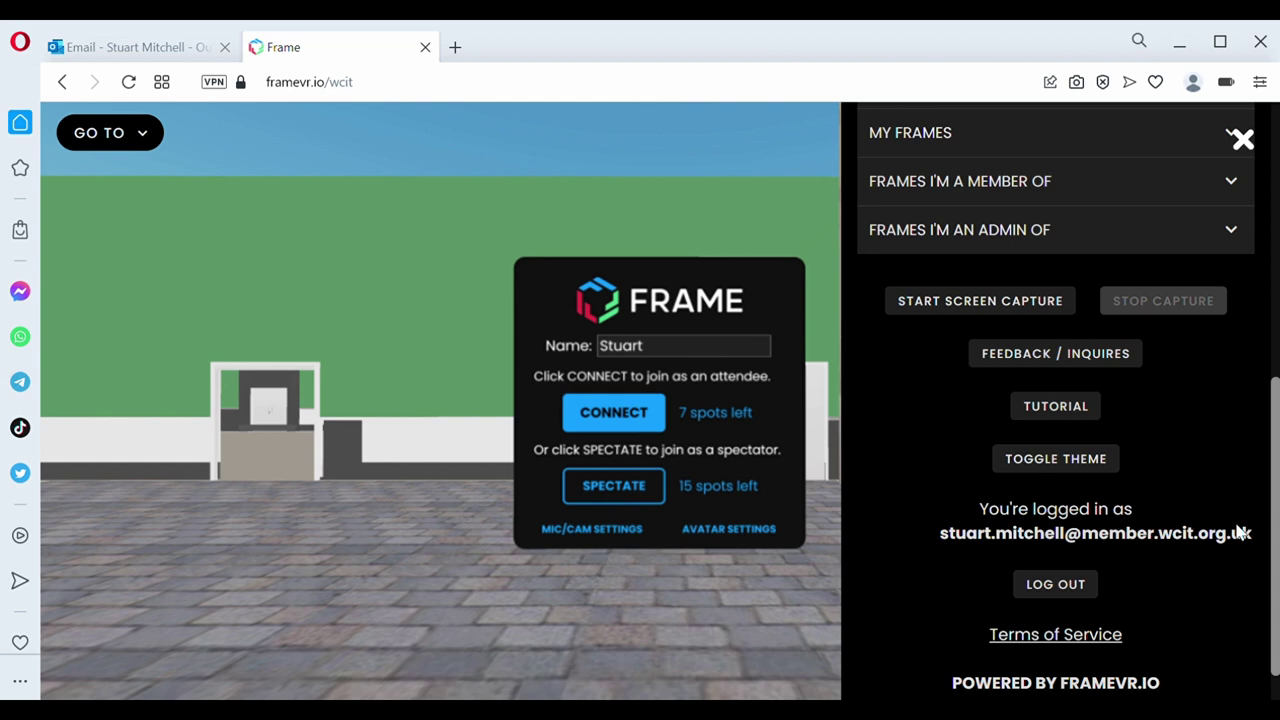
left_click_drag(1276, 486, 1274, 212)
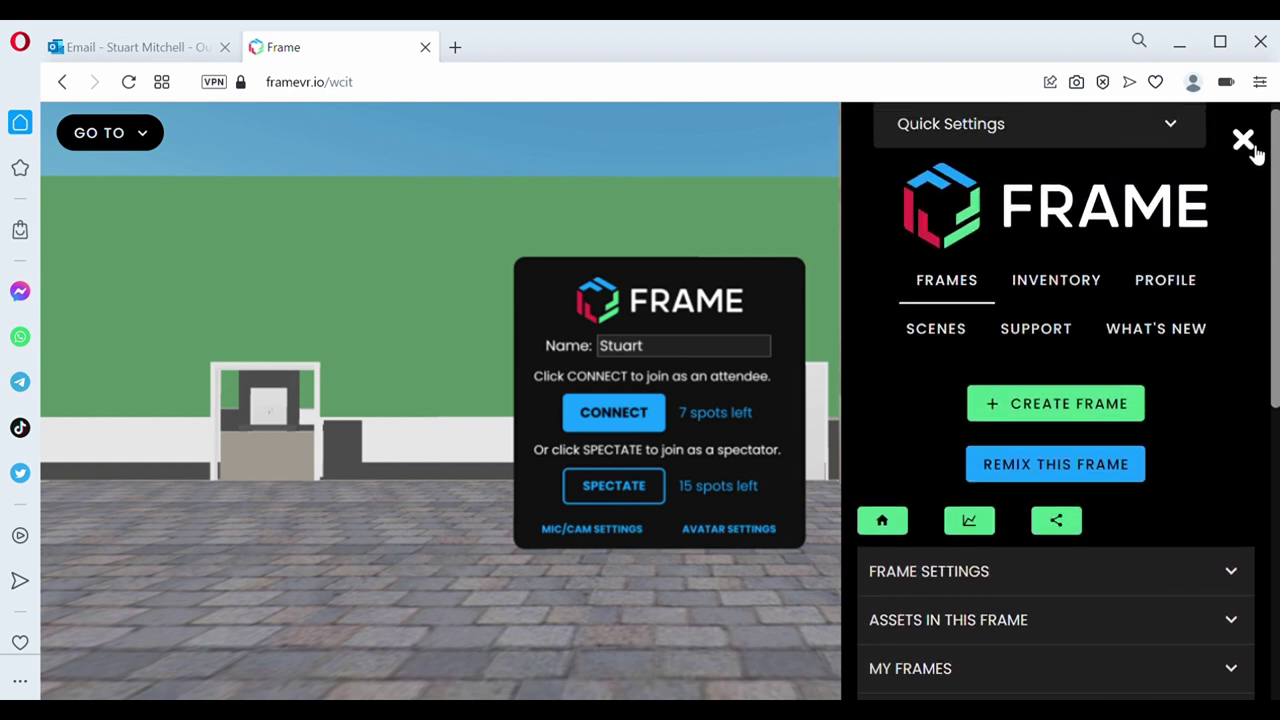
left_click(1248, 146)
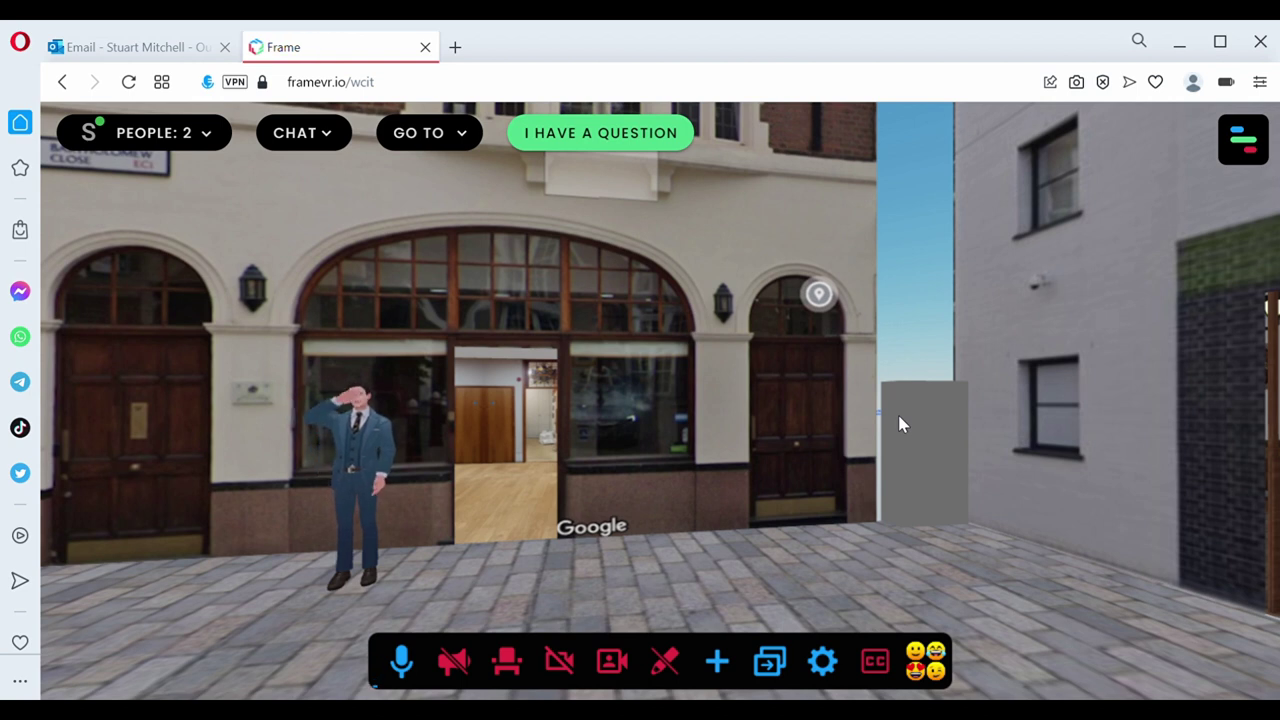
Step: Turn the view right and walk toward the brick building, glancing along the street
left_click_drag(585, 385, 797, 403)
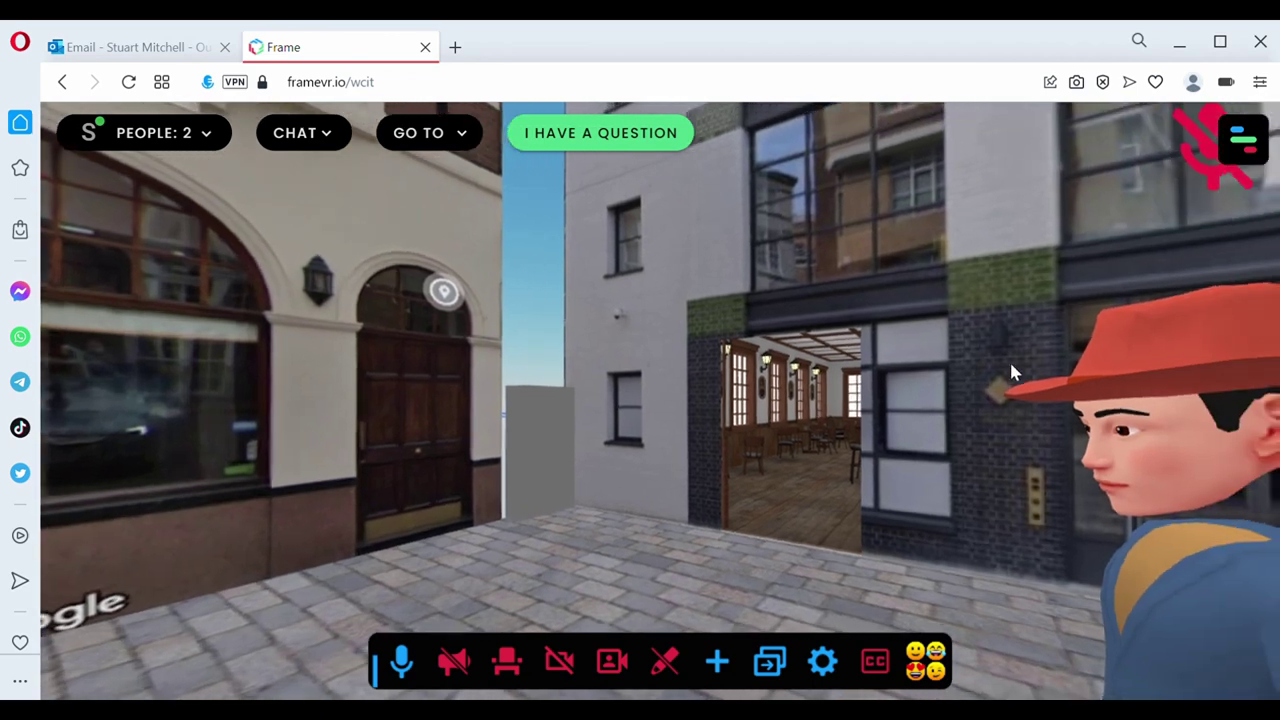
mouse_move(517, 268)
left_mouse_down()
mouse_move(678, 301)
mouse_move(1051, 316)
left_mouse_up()
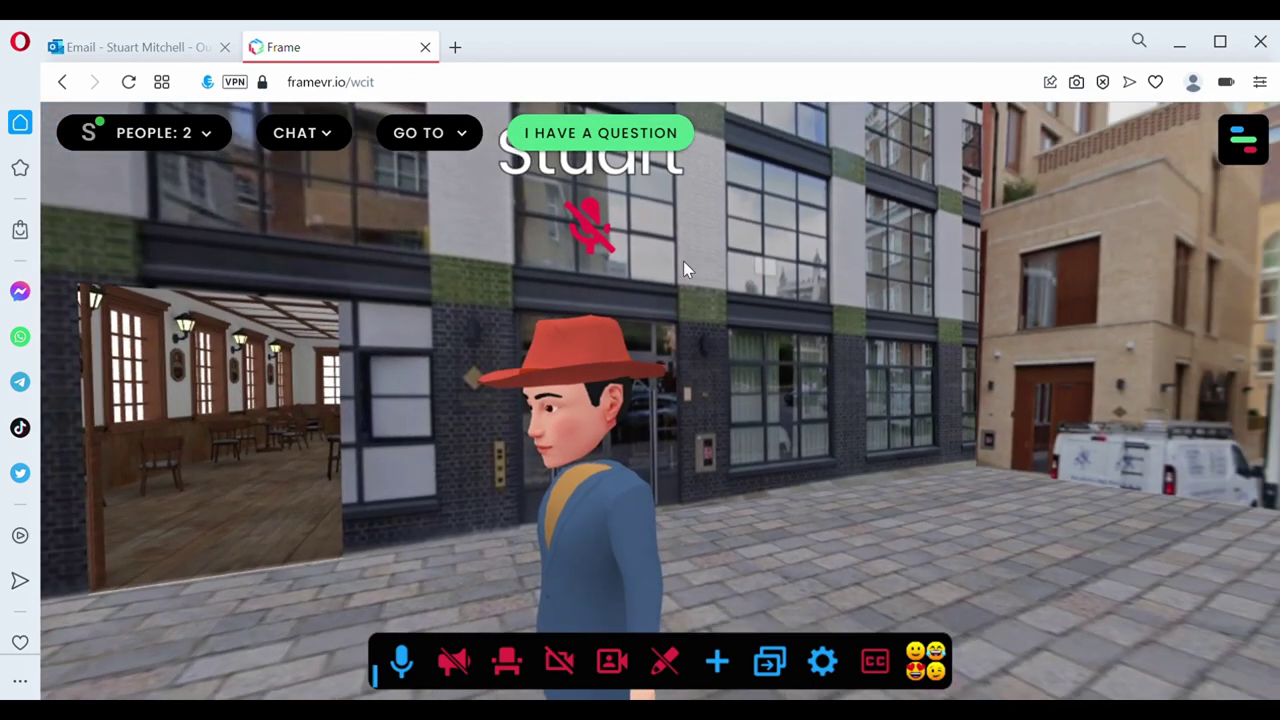
left_click_drag(313, 328, 1029, 343)
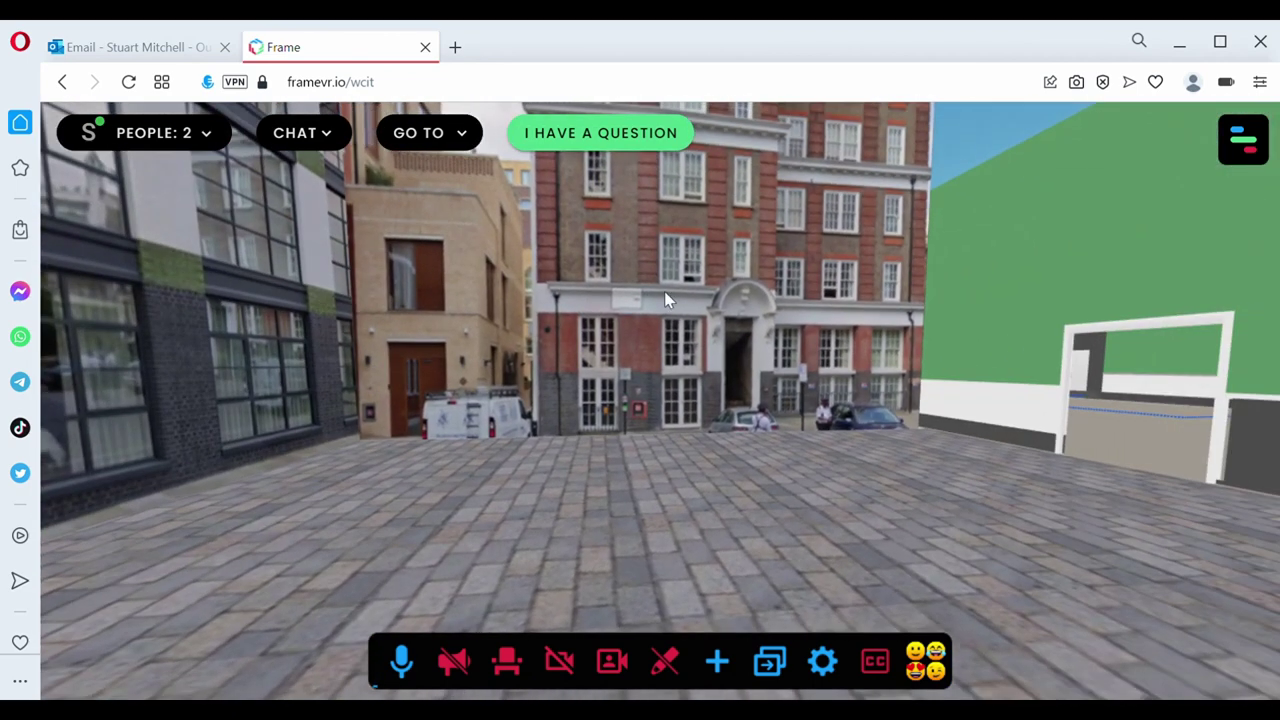
key("Up")
key("Left")
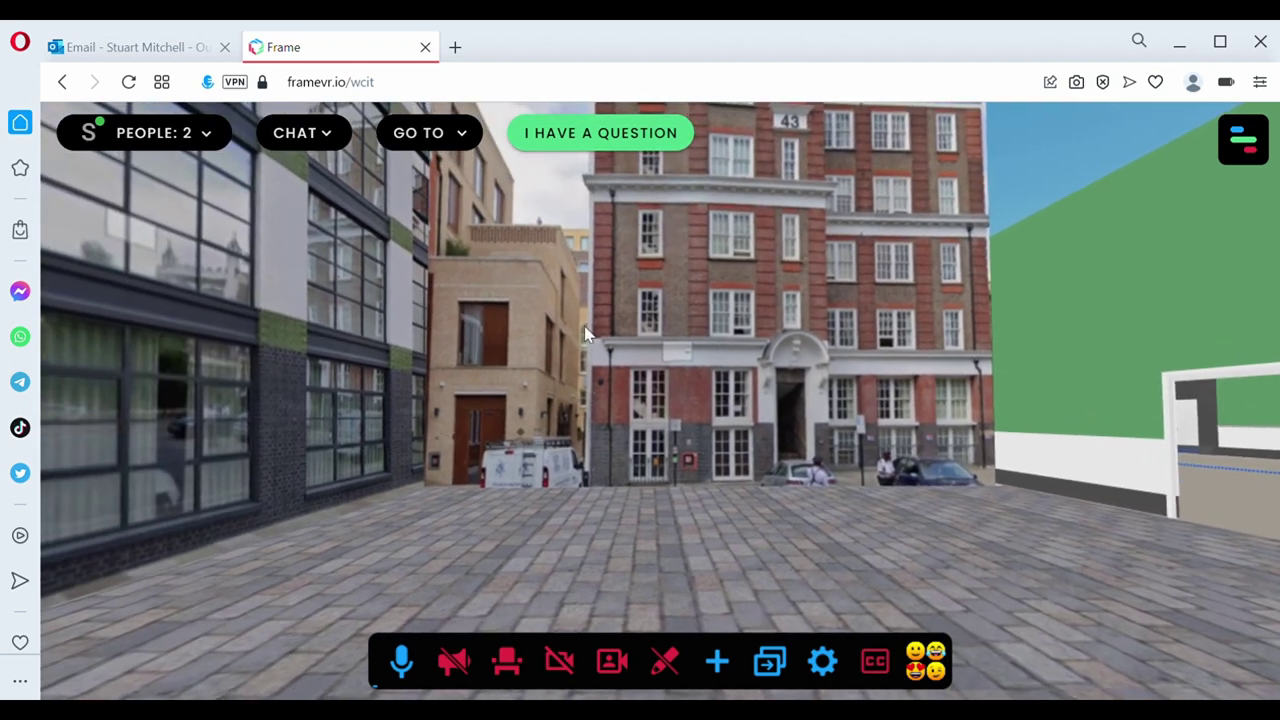
key("Left")
key("Right")
key("Left")
key("Up")
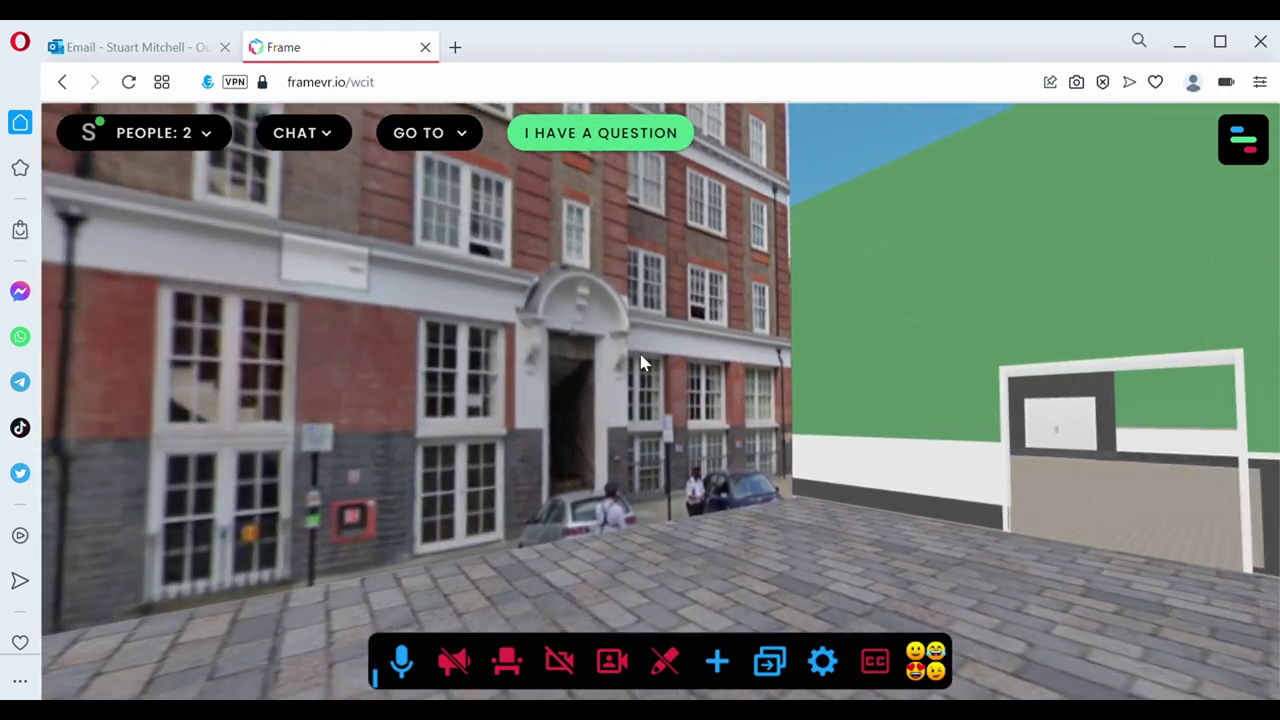
Step: Walk toward the modern building, then turn to face the Livery Room portal
key("Left")
key("Left")
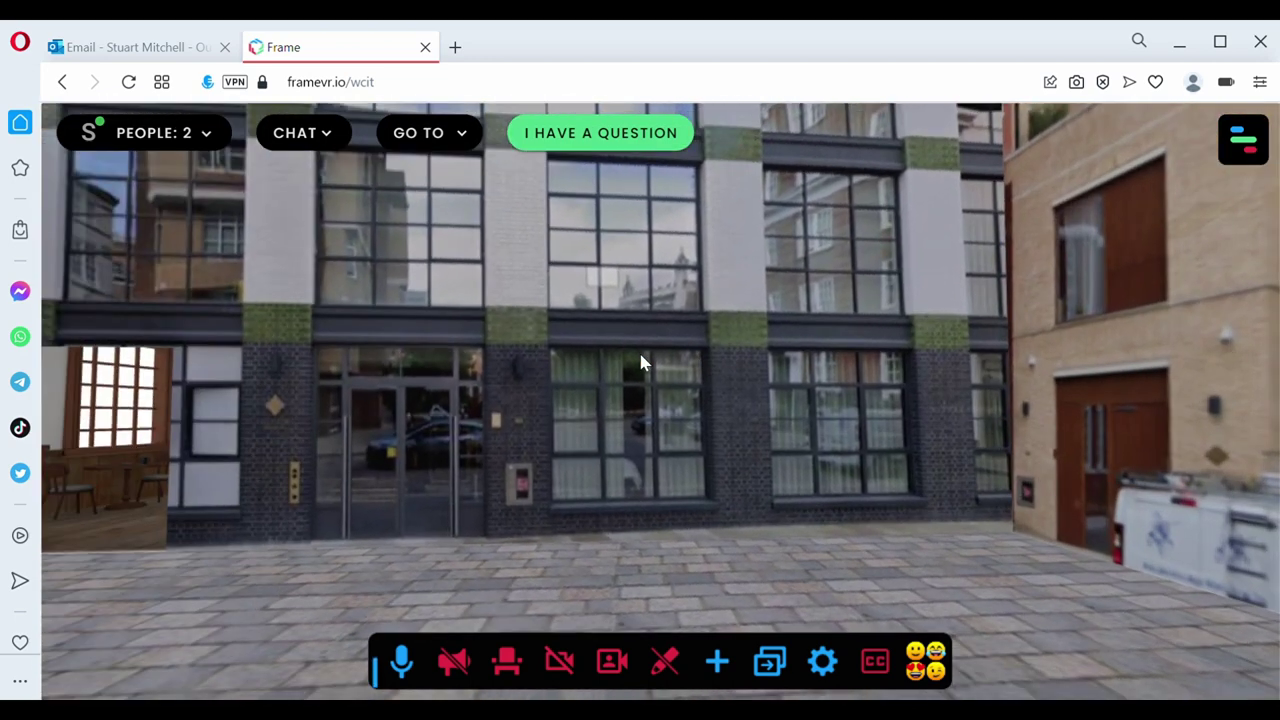
key("Up")
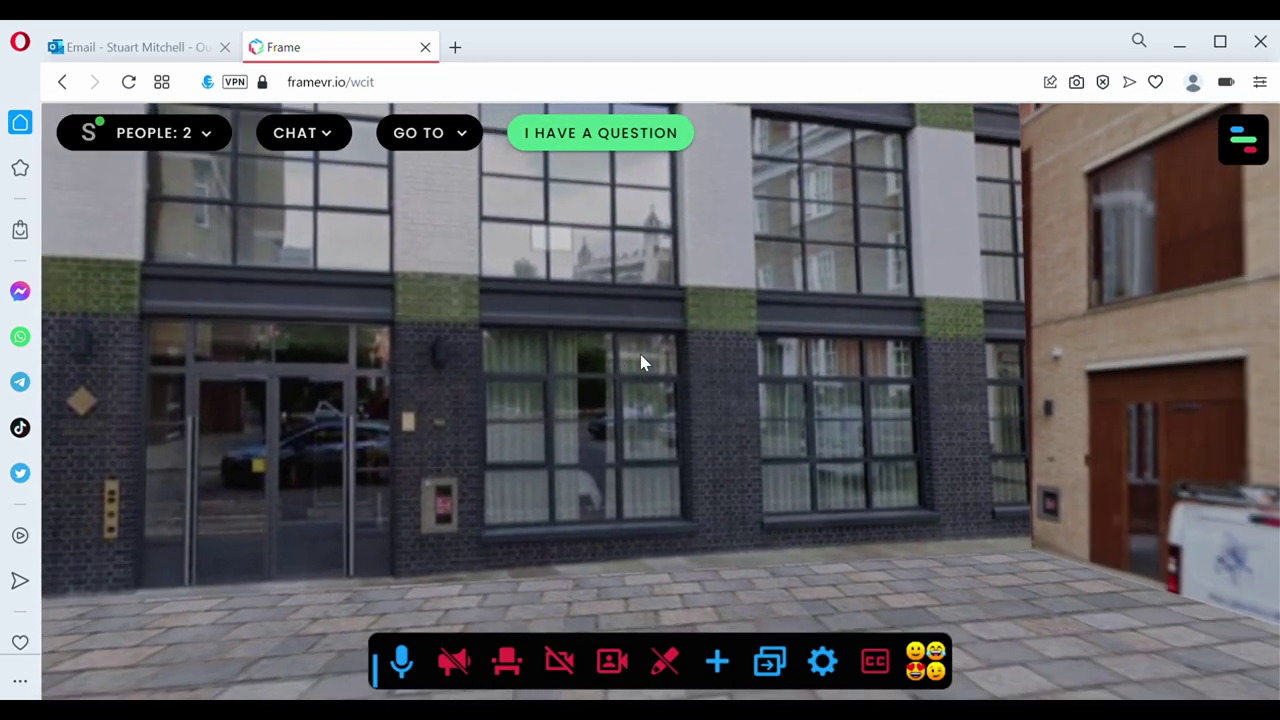
key("Right")
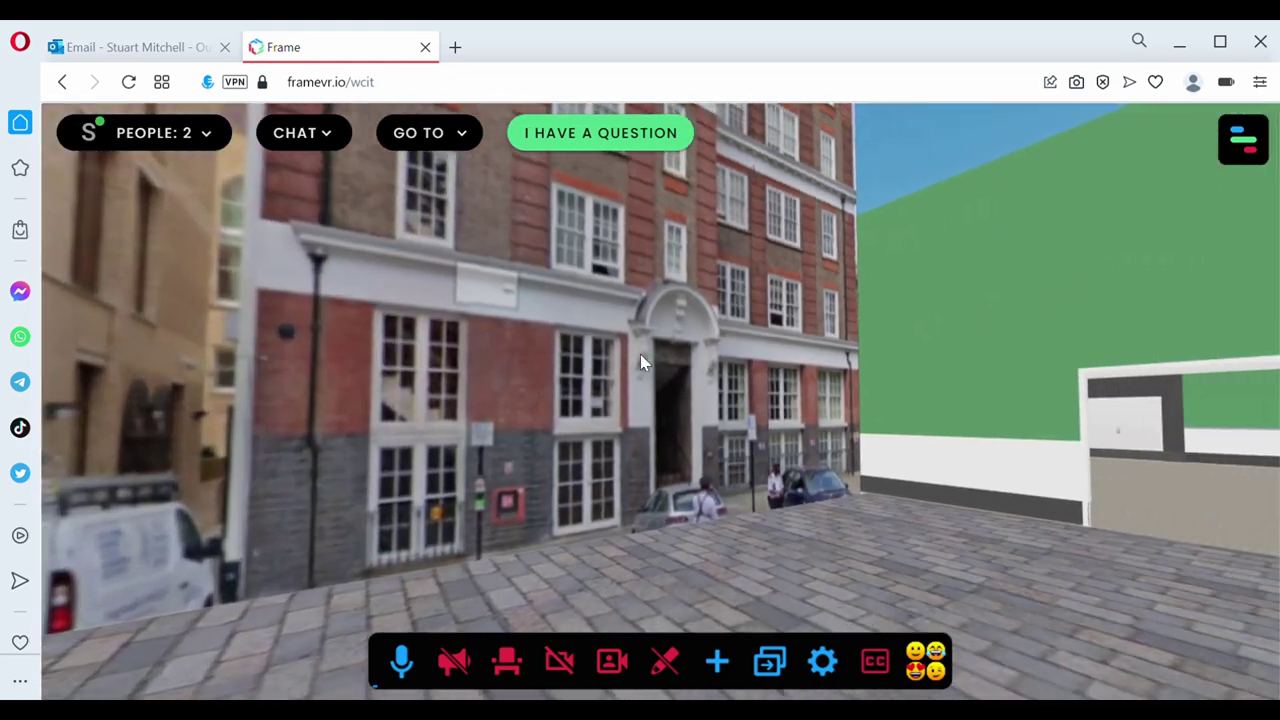
key("Right")
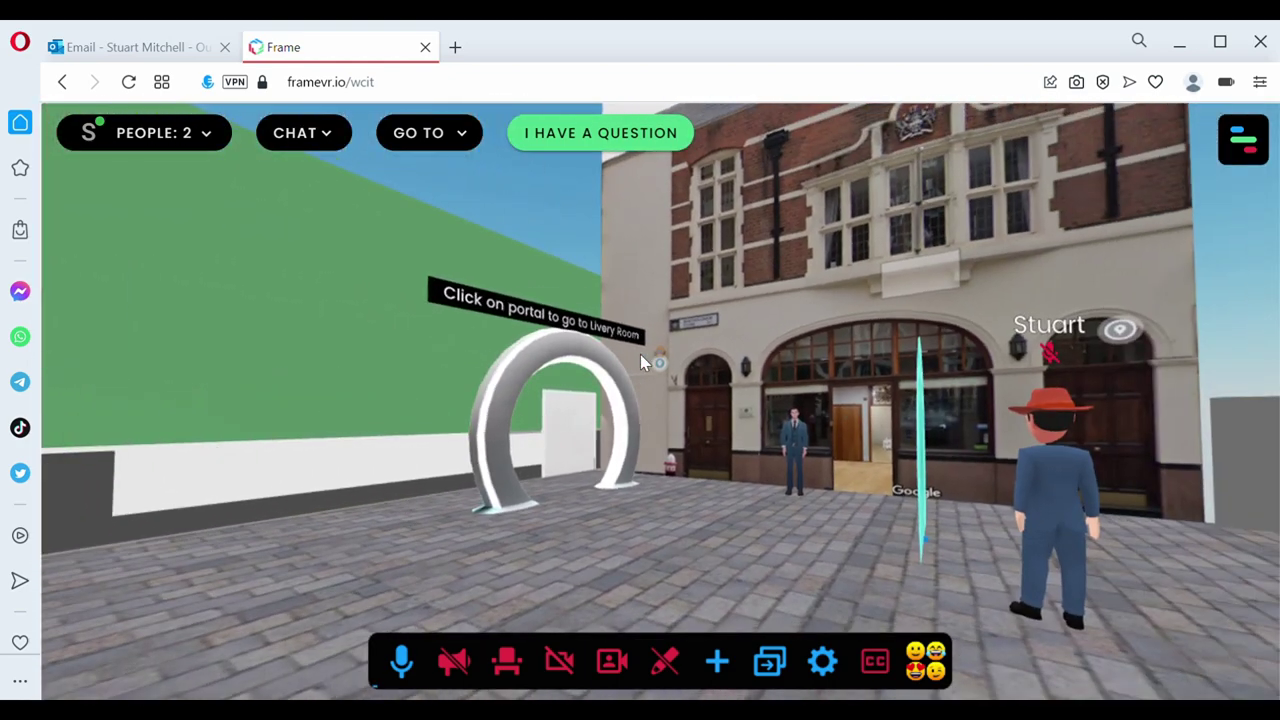
key("Up")
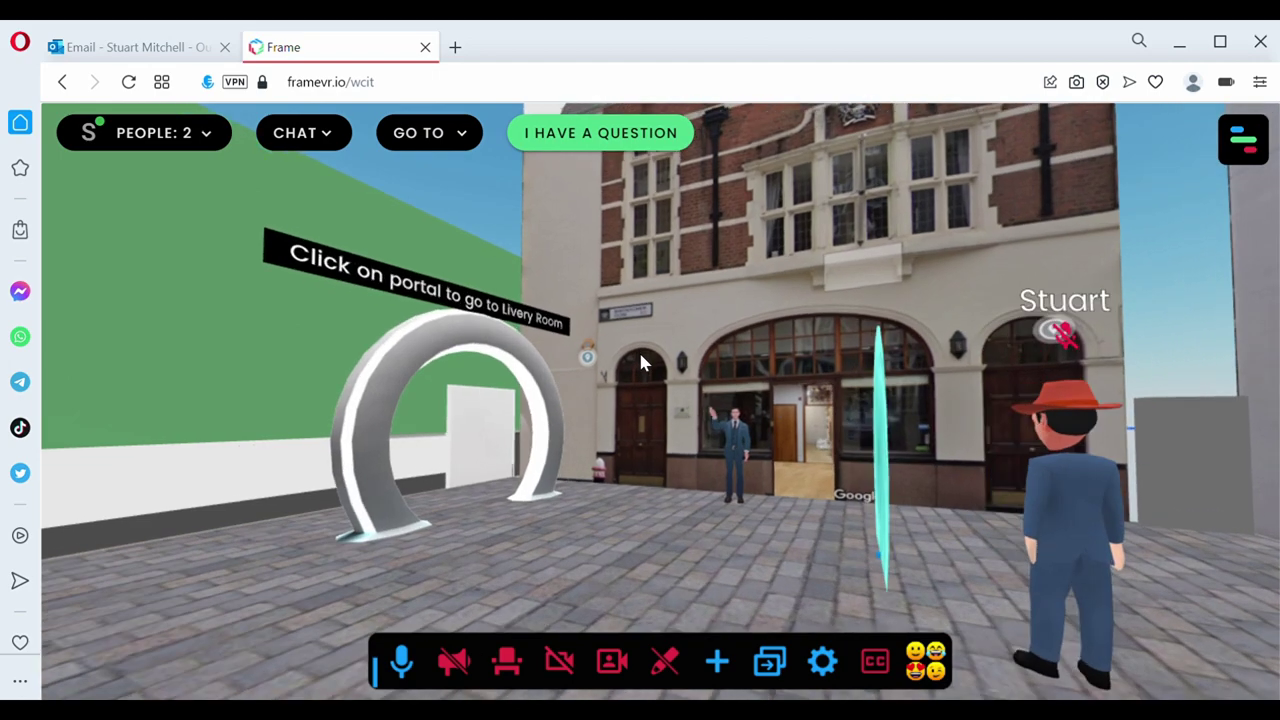
key("Right")
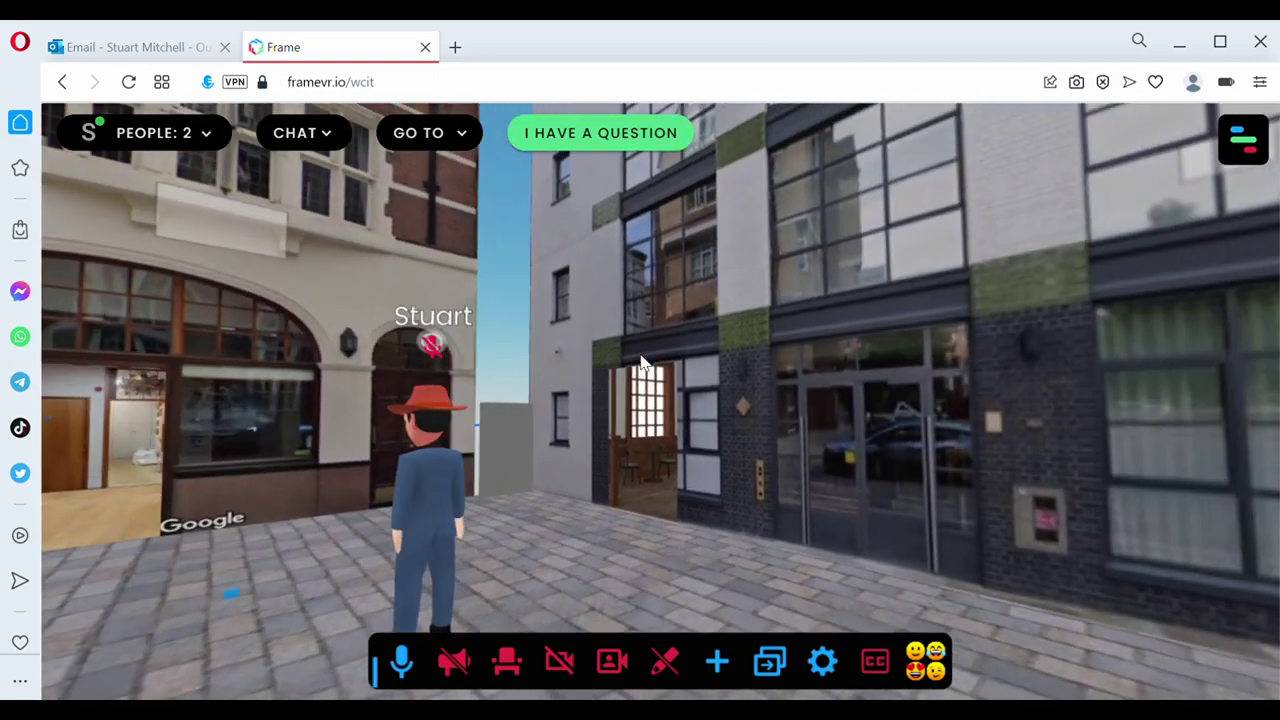
key("Left")
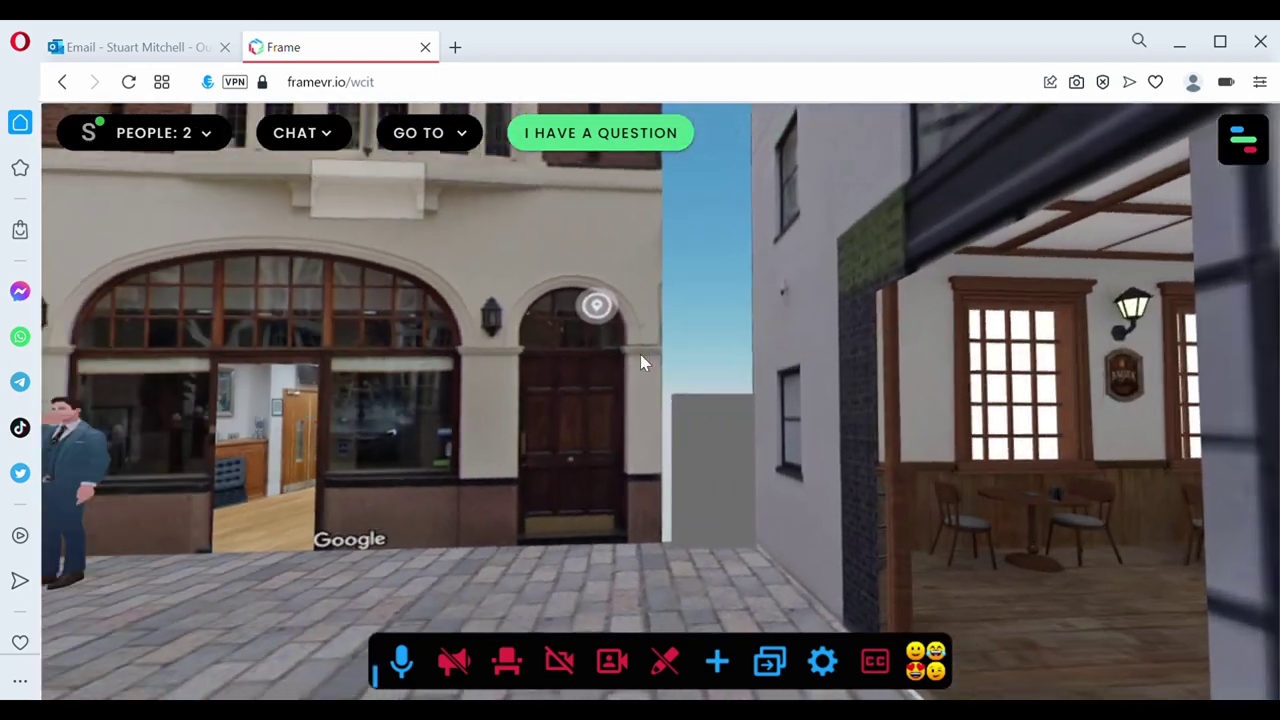
key("Left")
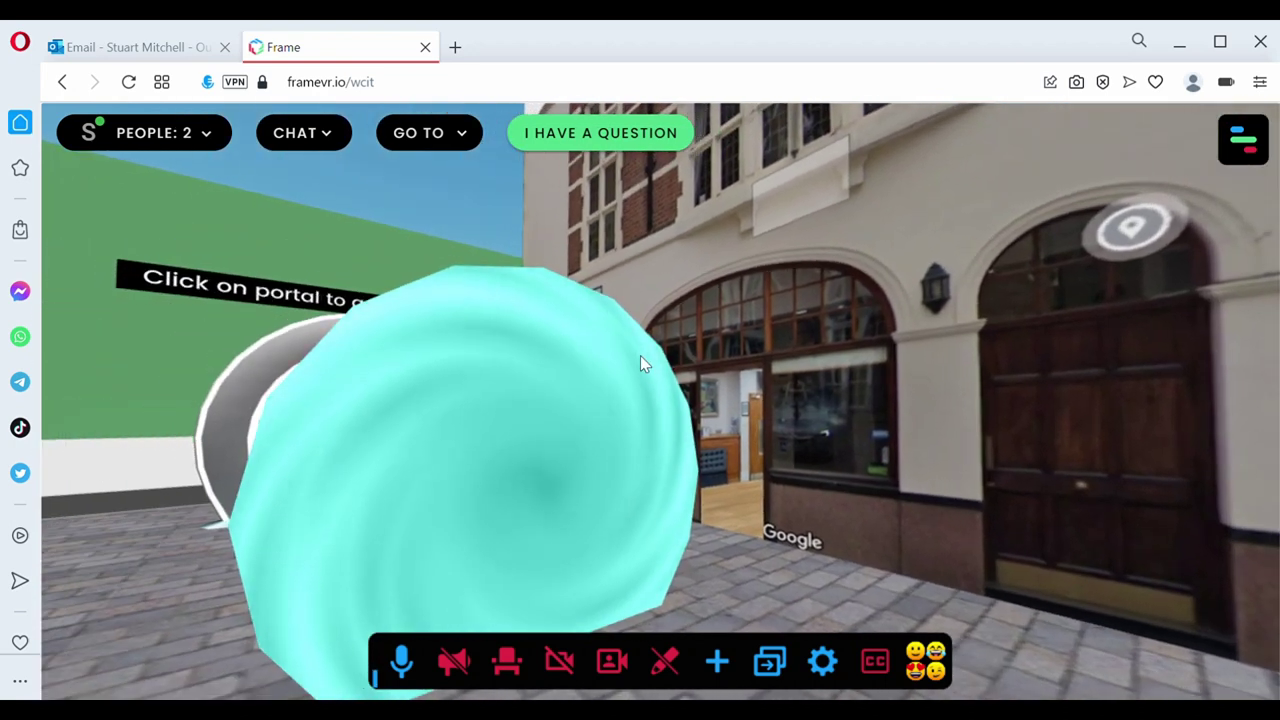
Step: Teleport through the portal to livery-room and look at the logo screen and portraits
left_click(366, 448)
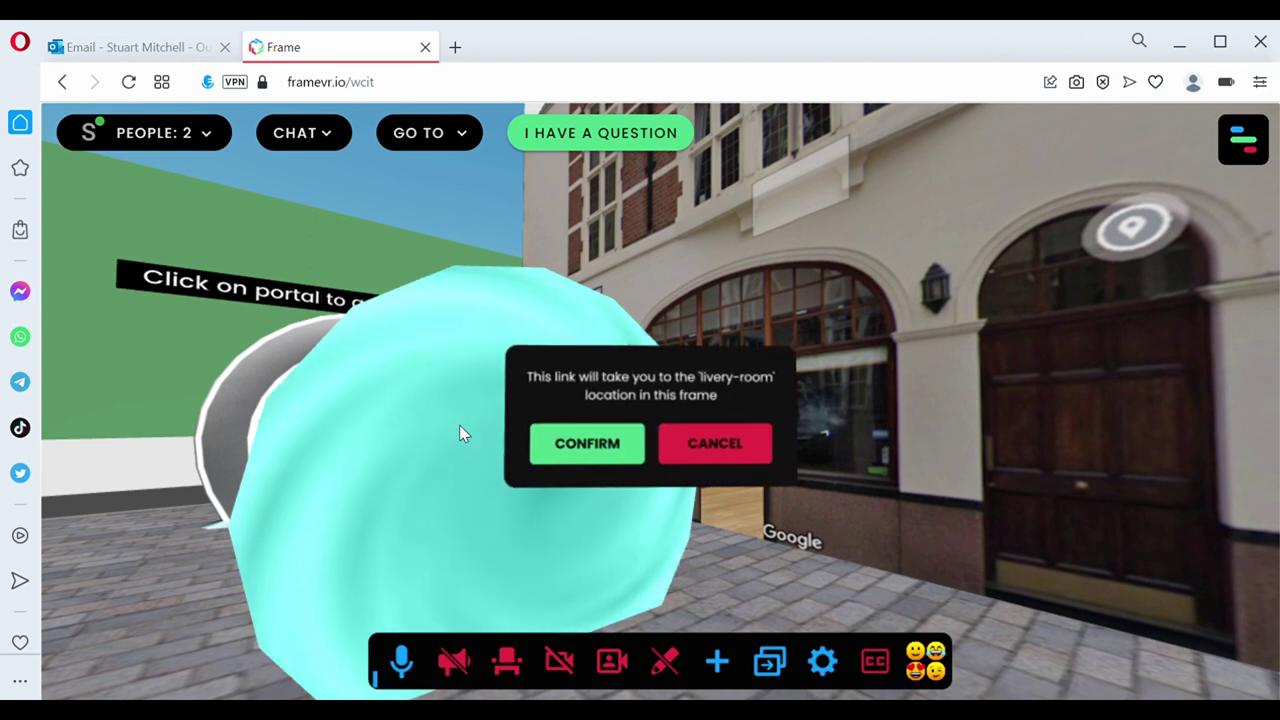
left_click(604, 450)
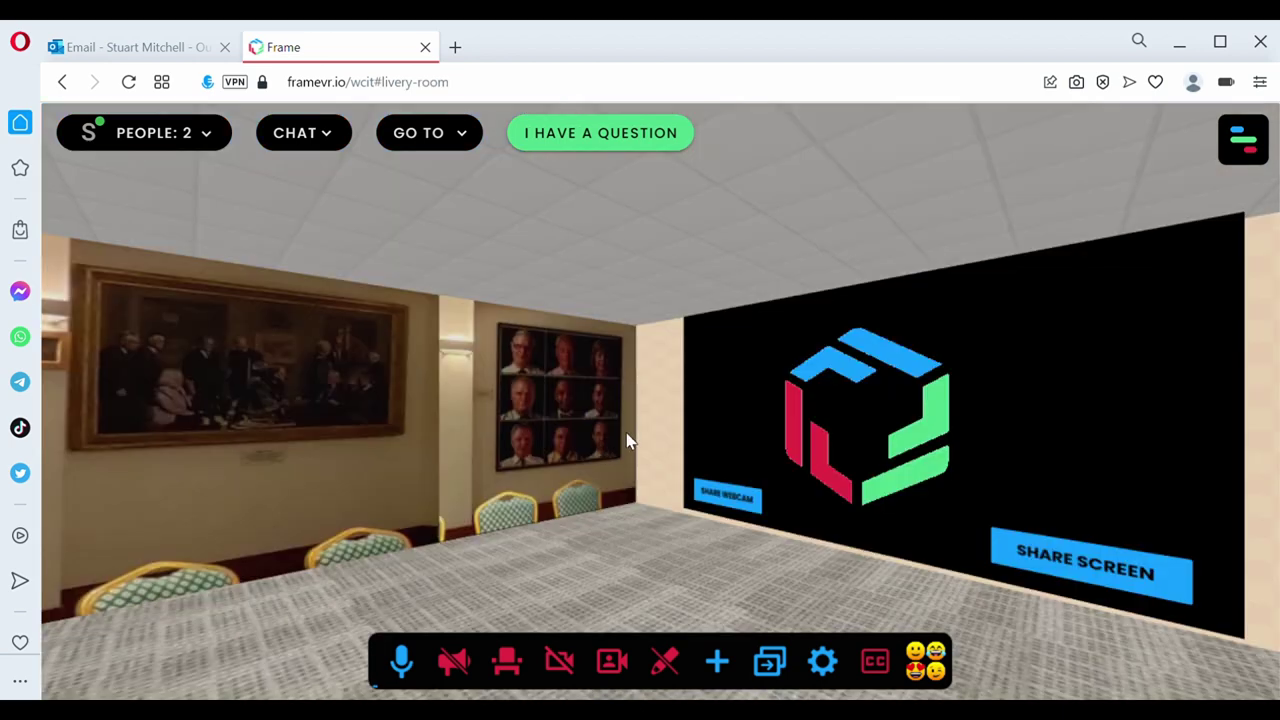
key("Right")
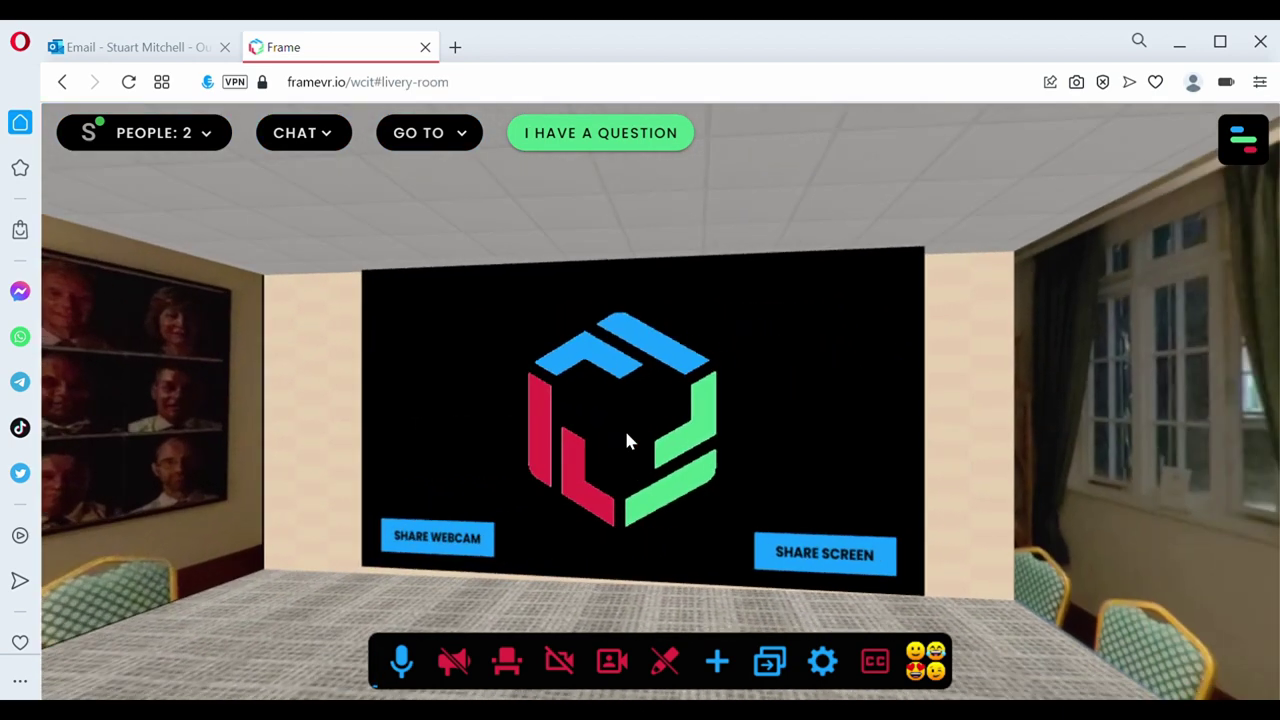
key("Left")
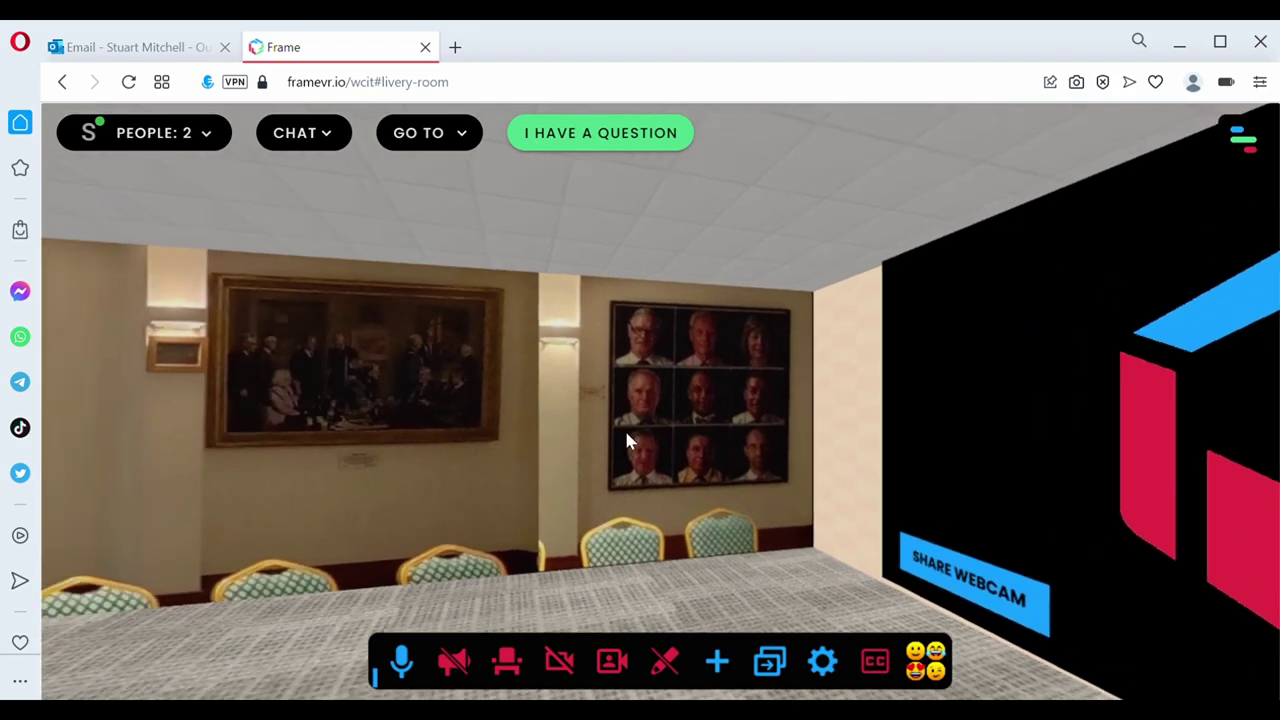
key("Left")
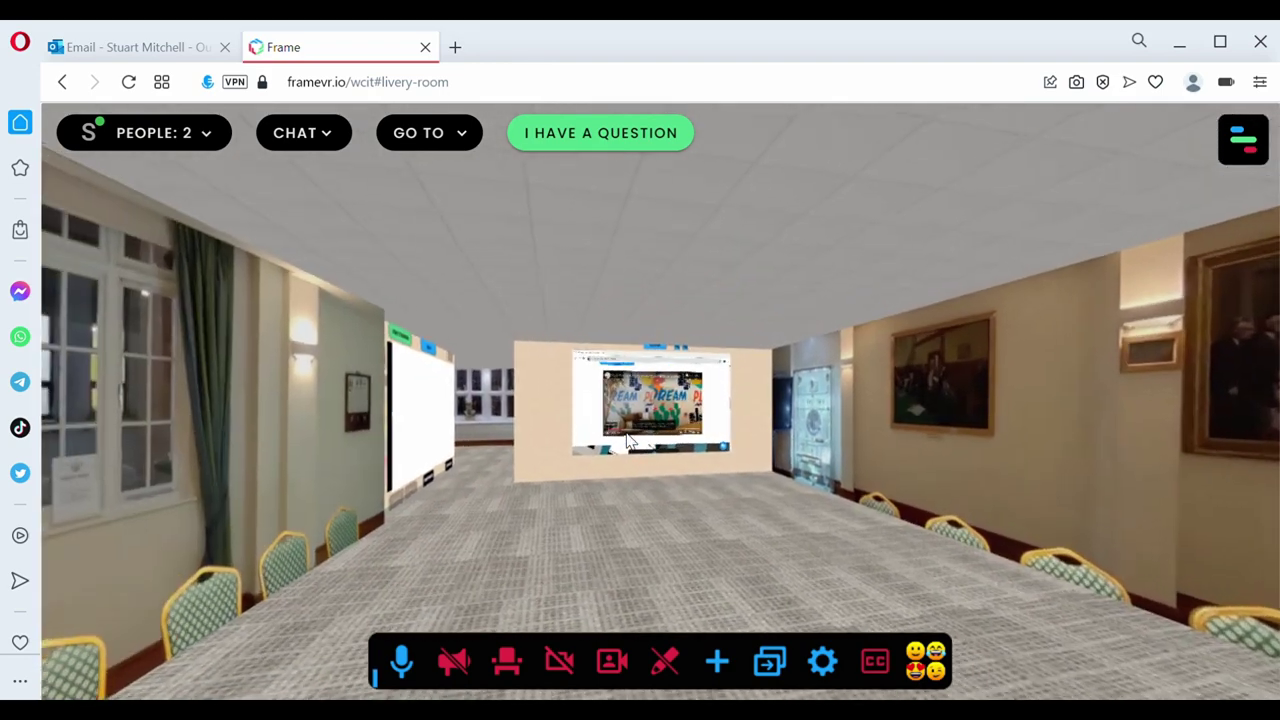
Step: Walk past the whiteboard and line up with the 'Click here to go outside' label
key("Left")
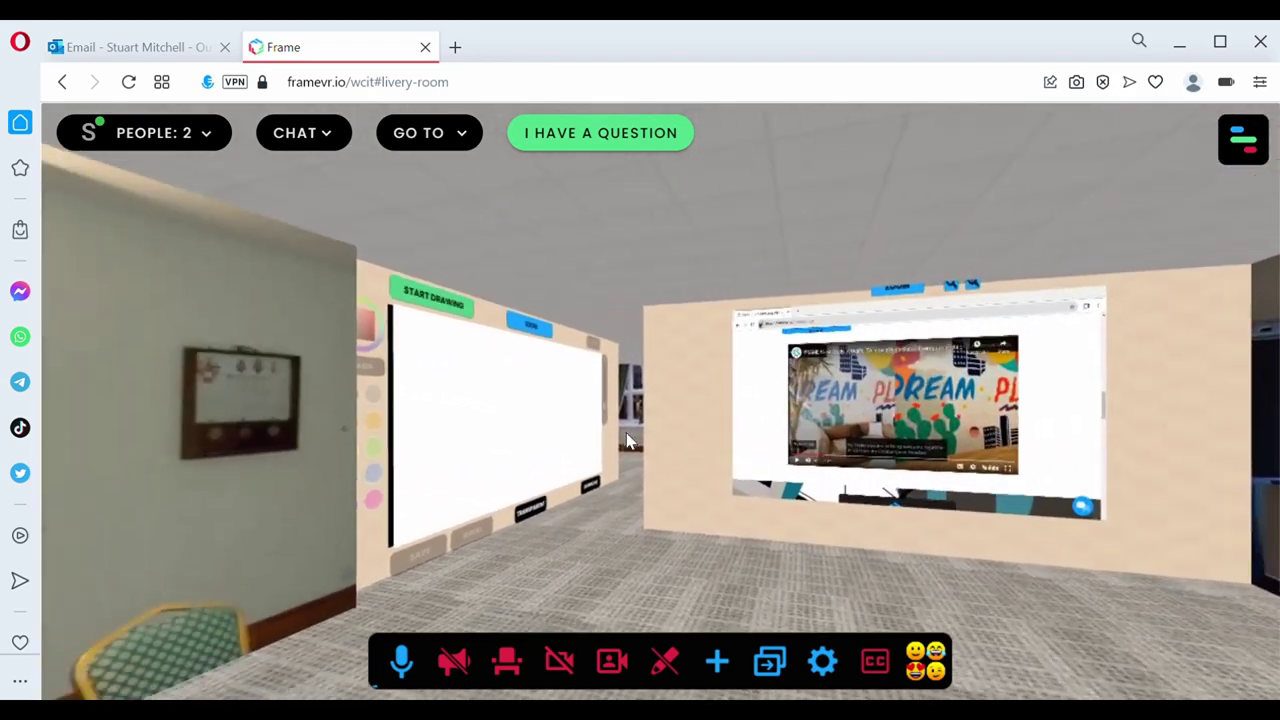
key("Up")
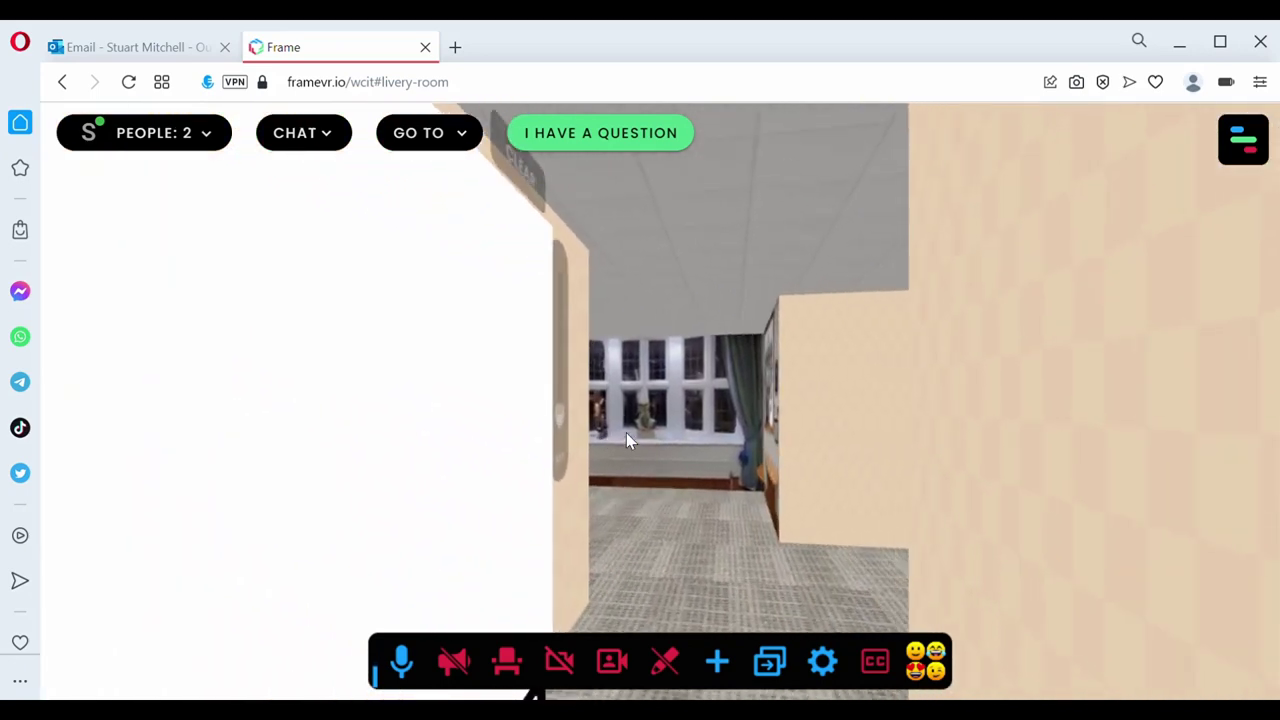
key("Up")
key("Right")
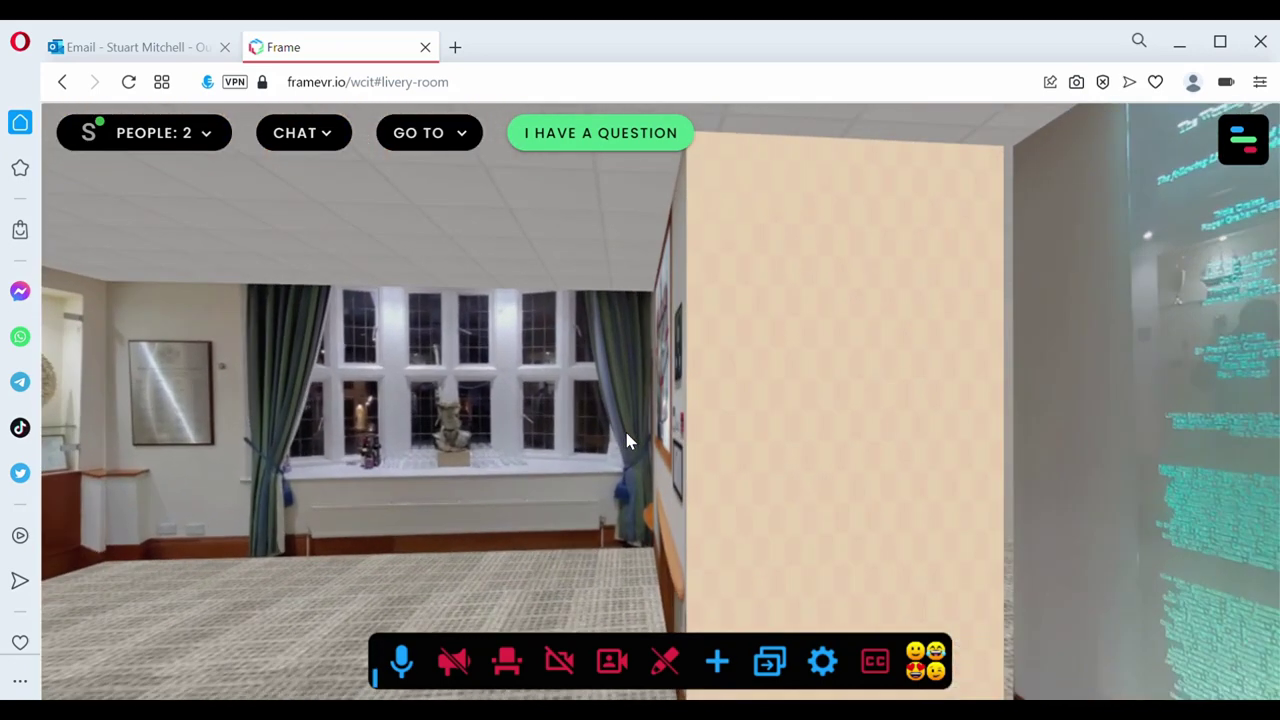
key("Right")
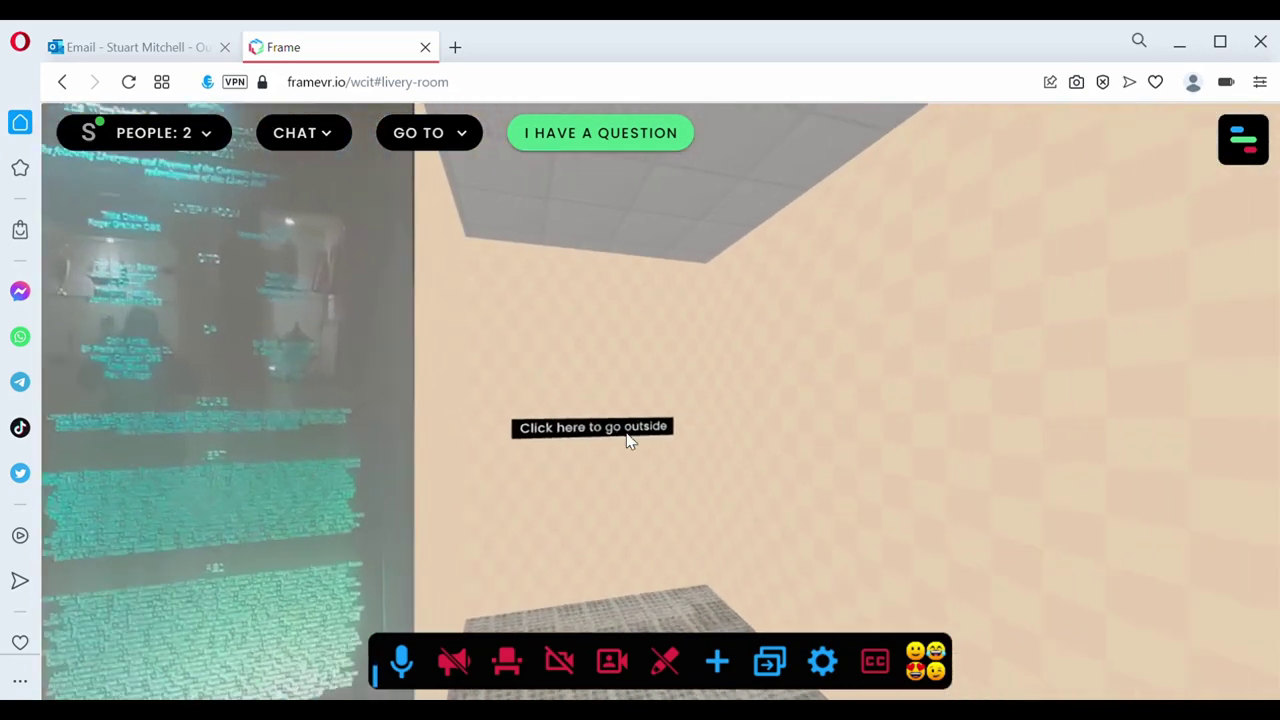
key("Left")
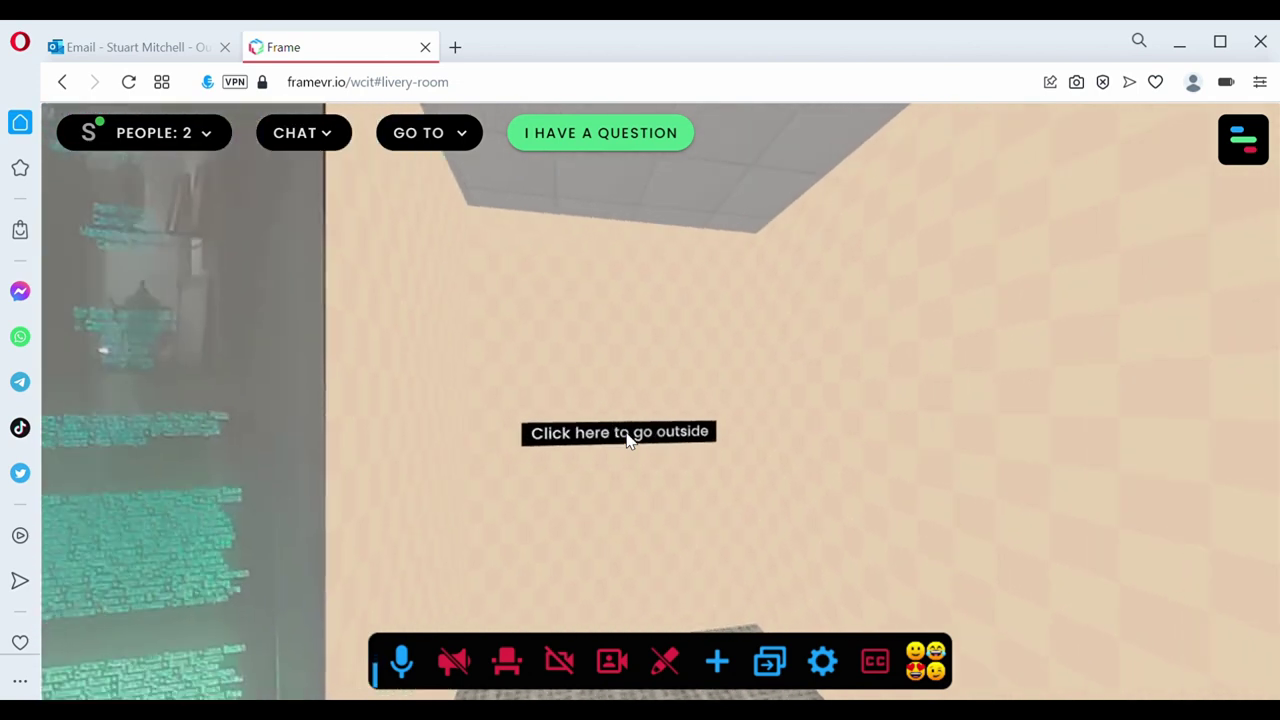
Step: Take the go-outside link to the pavement location and look back toward the street
left_click(633, 440)
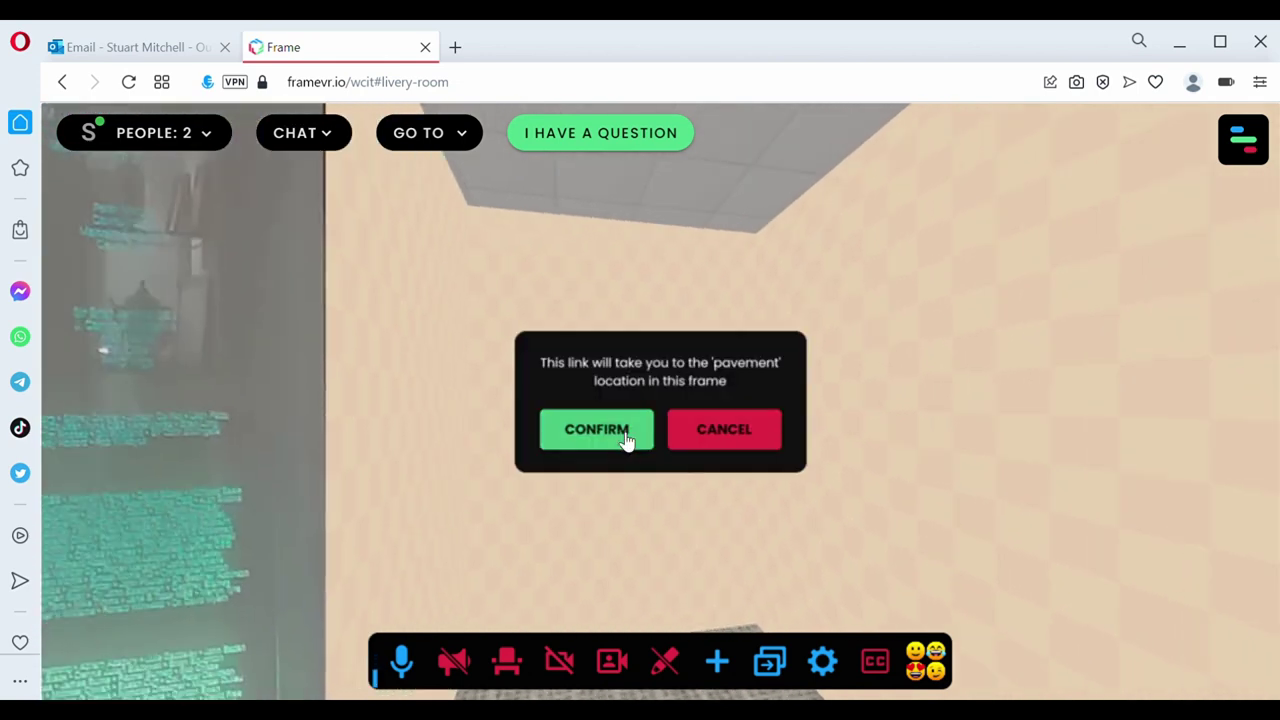
left_click(624, 440)
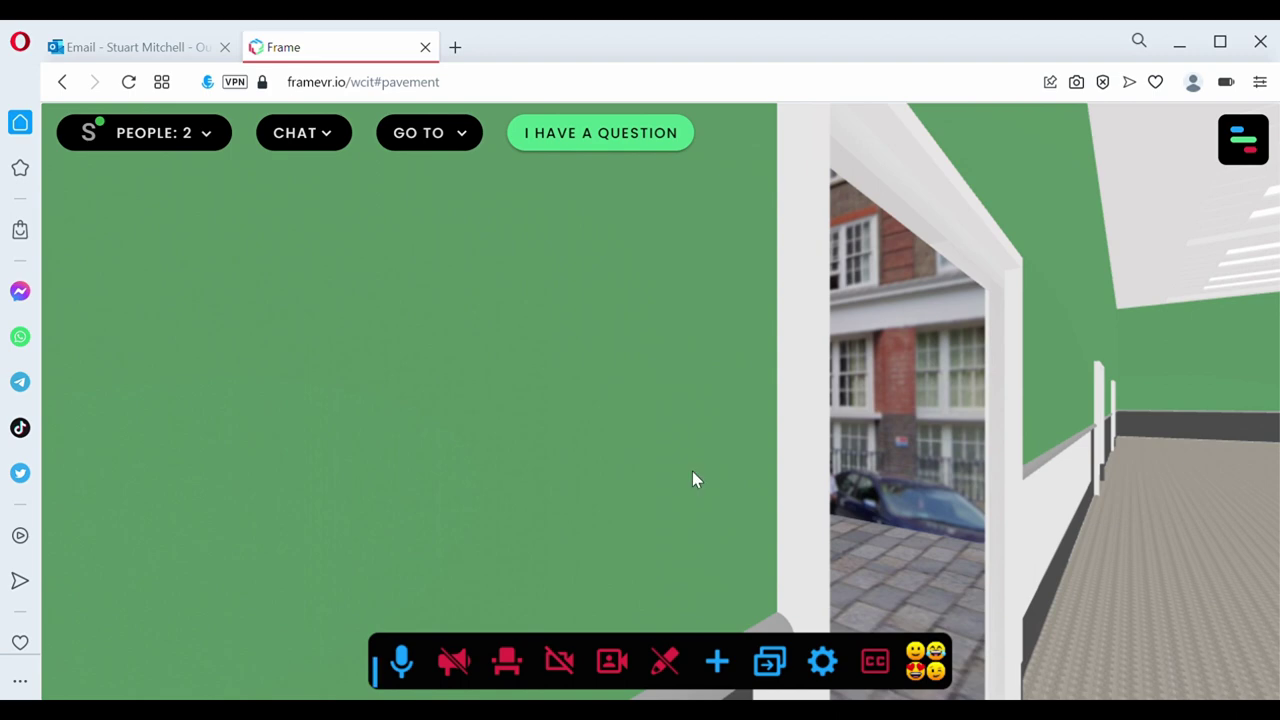
key("Right")
key("Left")
key("Left")
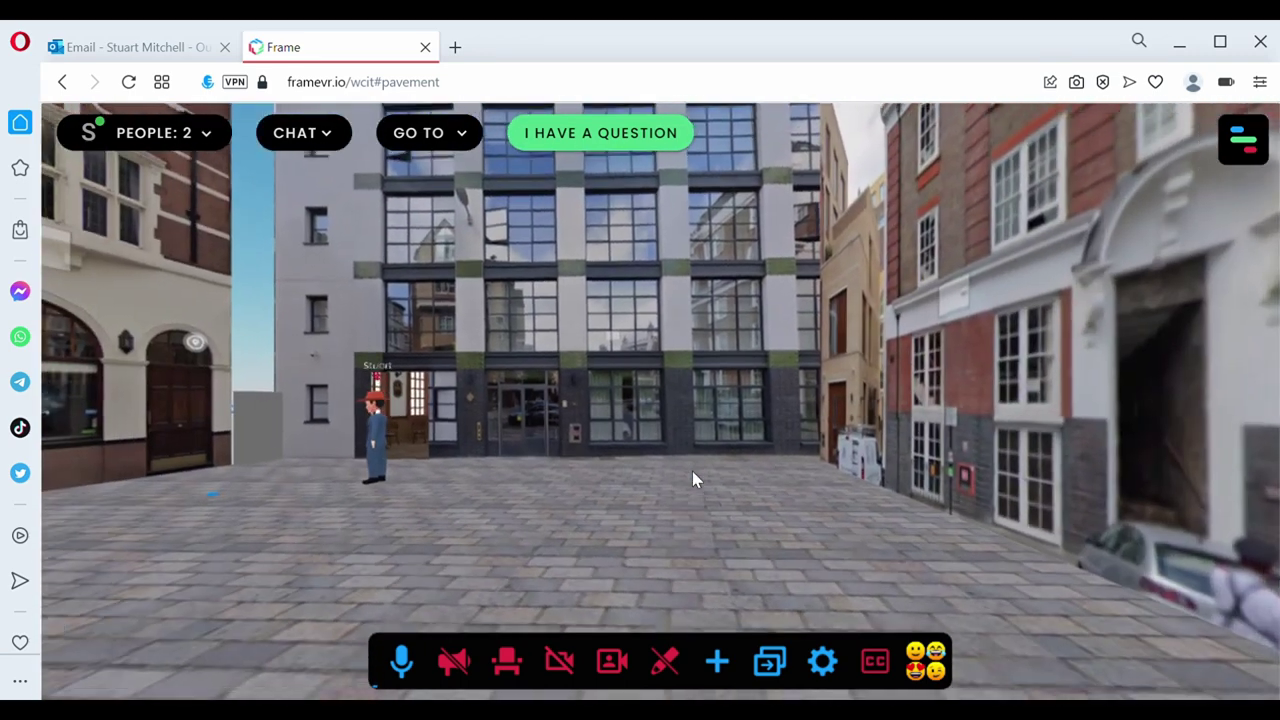